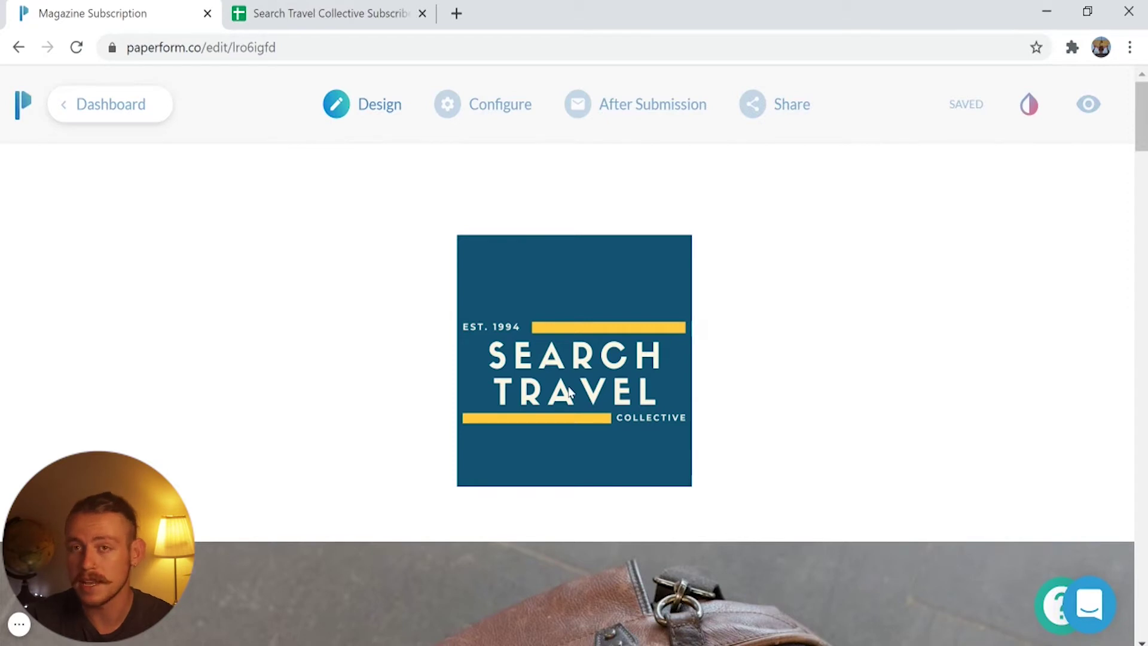
# Look over the form's logo, the full-width header photo and the introductory text beneath it.
pyautogui.click(570, 393)
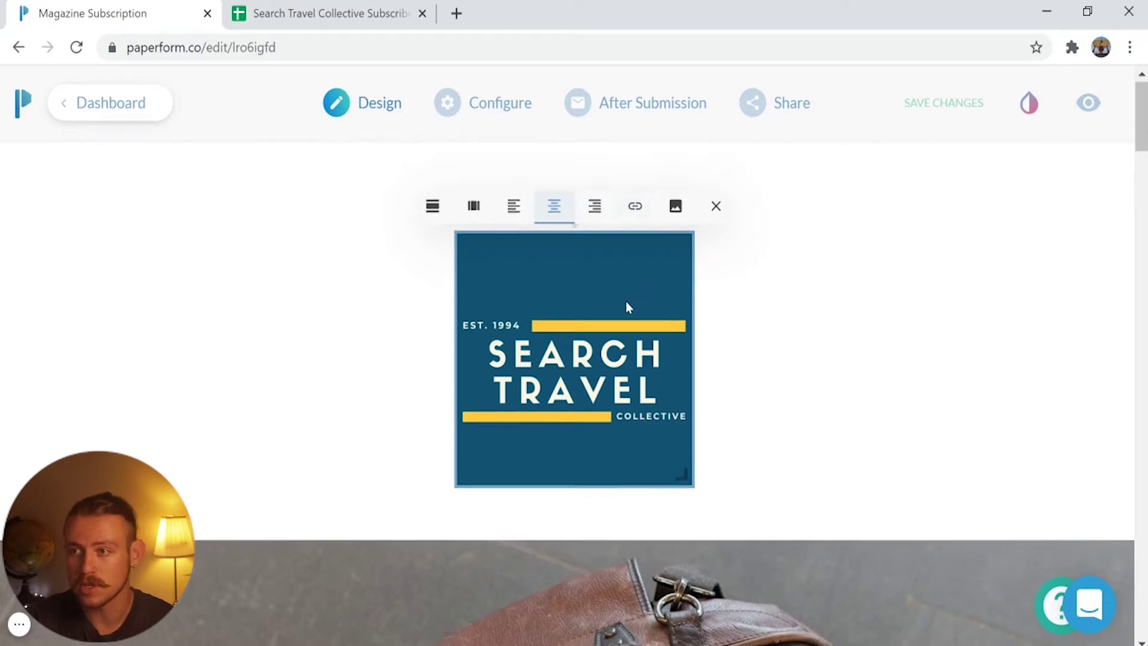
pyautogui.scroll(-8, 628, 307)
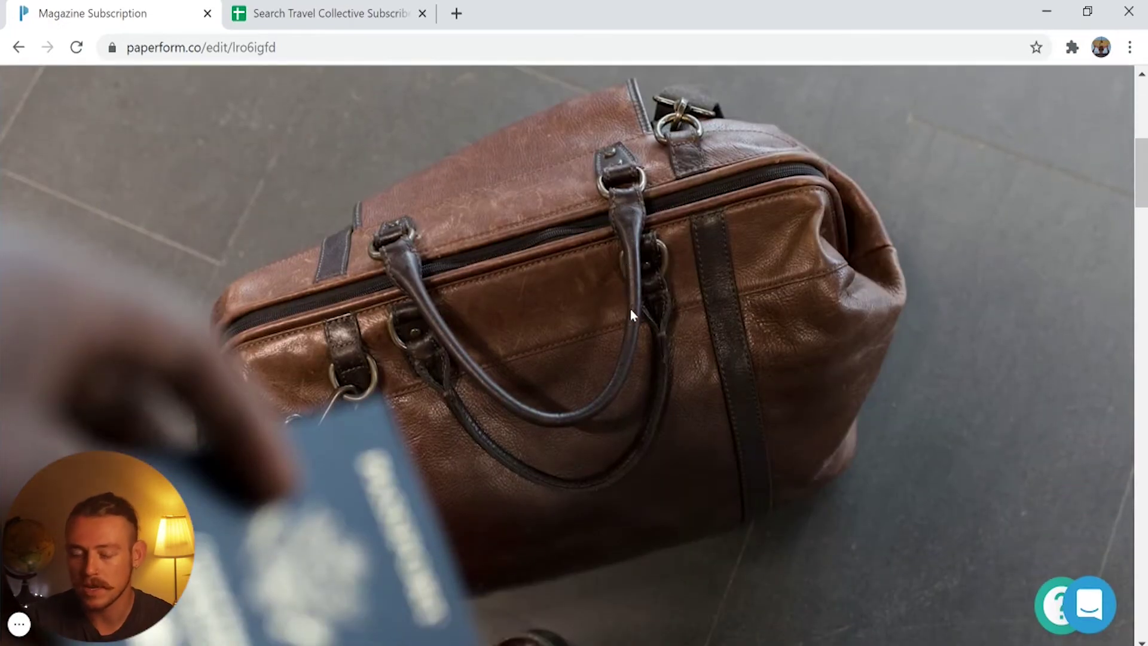
pyautogui.scroll(6, 631, 309)
pyautogui.scroll(-7, 718, 372)
pyautogui.scroll(-6, 729, 374)
pyautogui.click(686, 412)
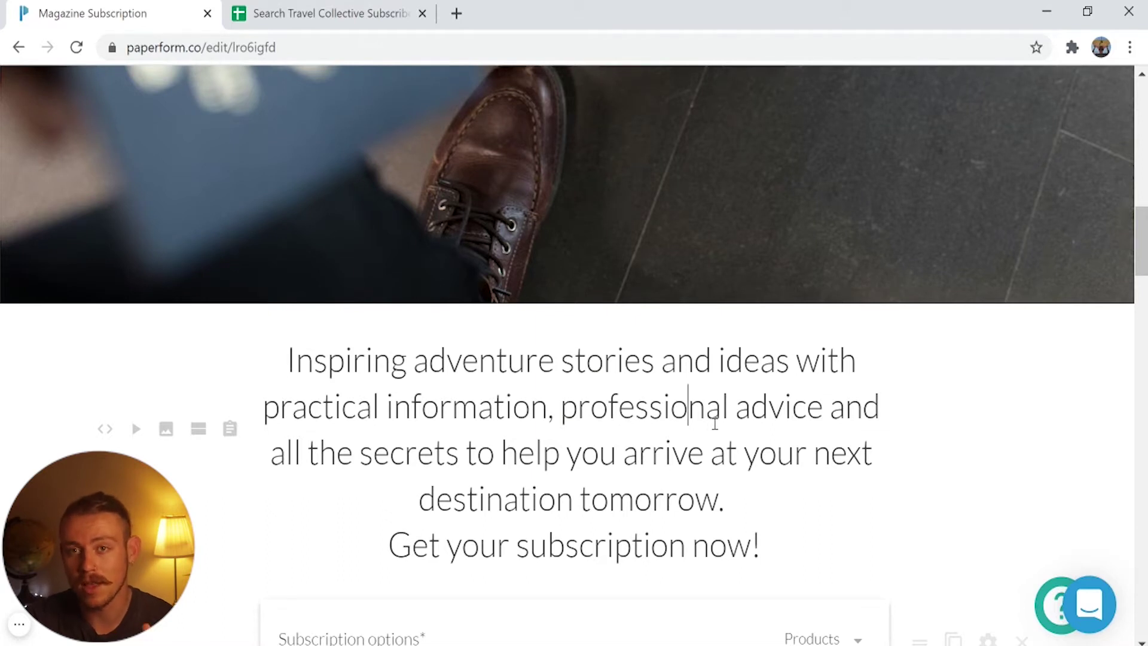
pyautogui.scroll(-2, 715, 412)
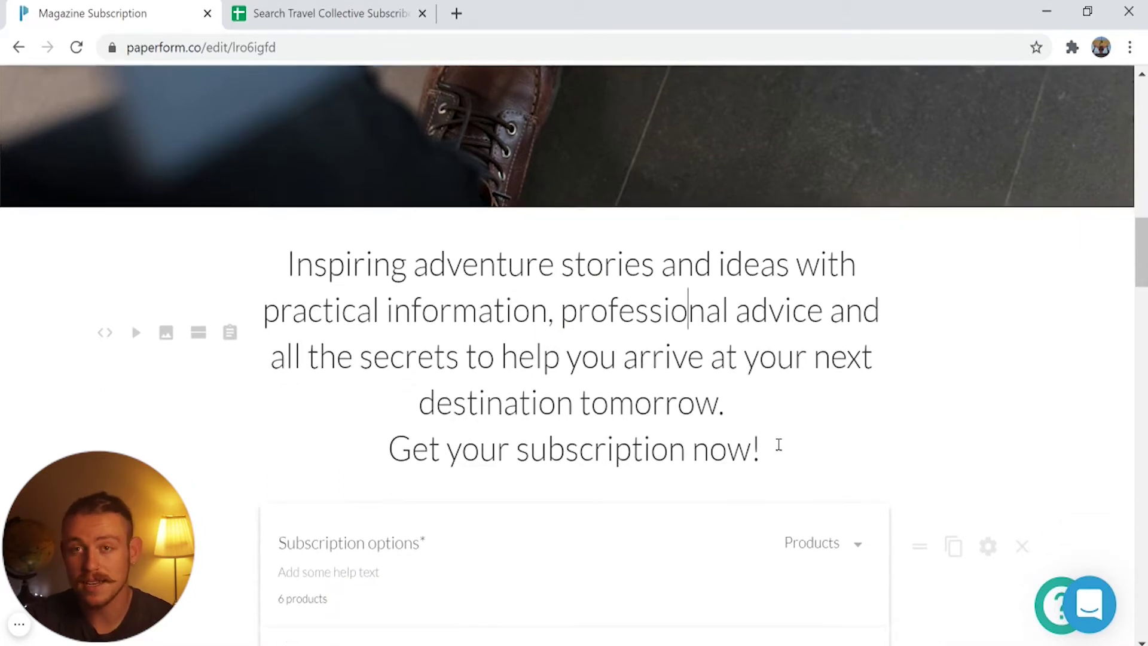
# Delete the whole introductory text beneath the header photo and undo the deletion.
pyautogui.click(532, 308)
pyautogui.keyDown('shift'); pyautogui.click(538, 329); pyautogui.keyUp('shift')
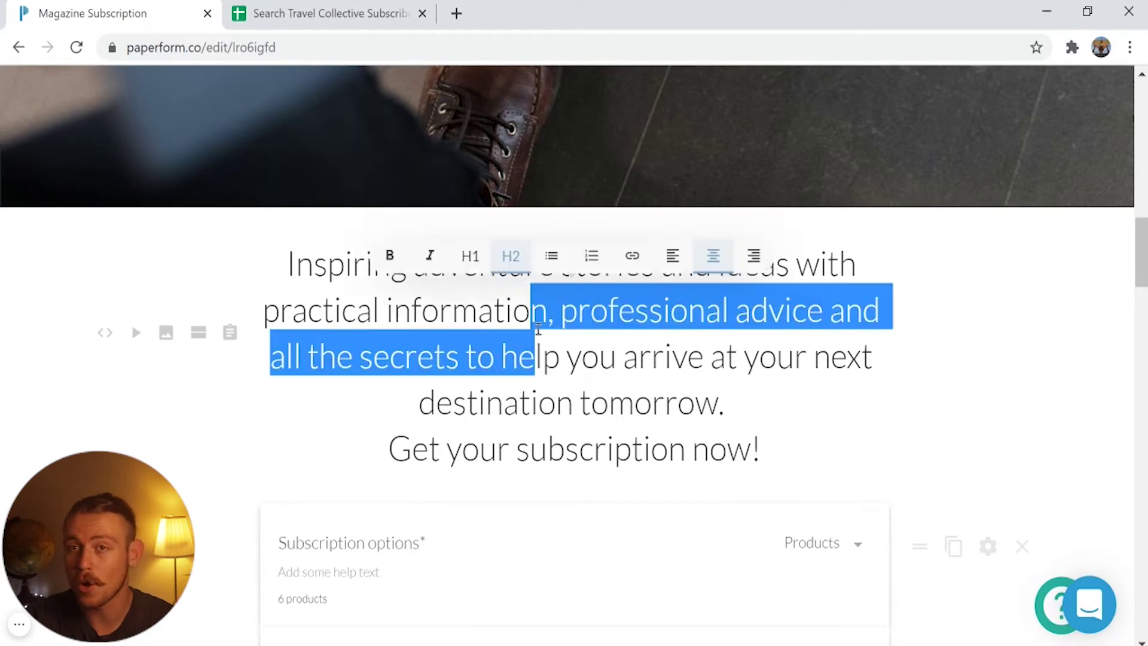
pyautogui.click(606, 403)
pyautogui.moveTo(792, 451); pyautogui.dragTo(280, 257)
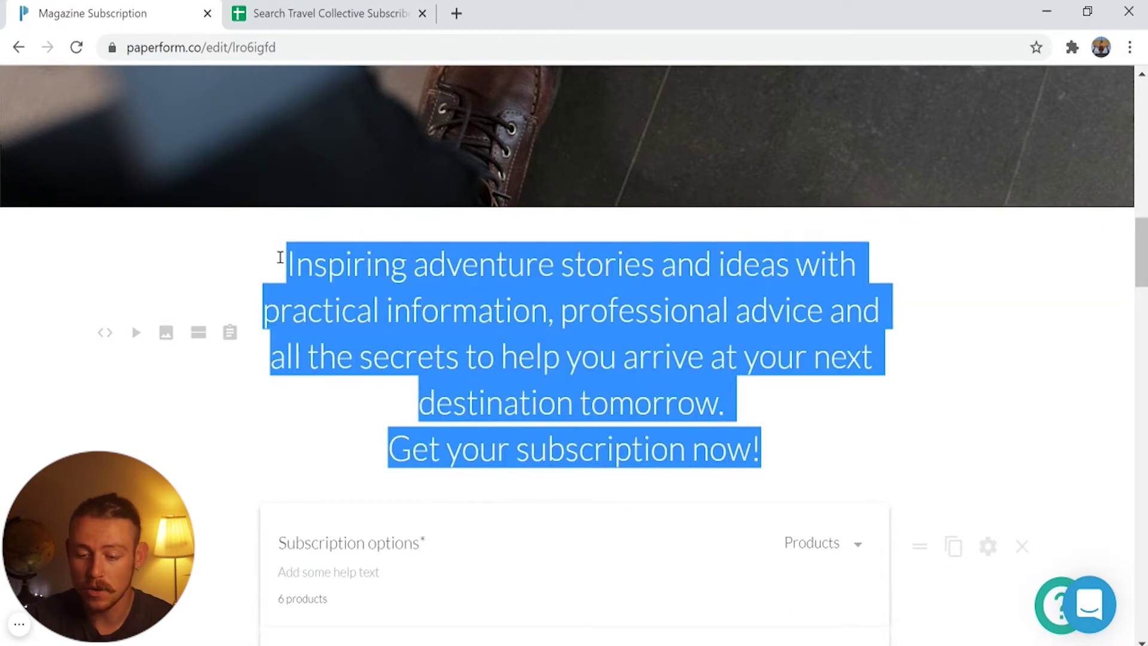
pyautogui.press('BackSpace')
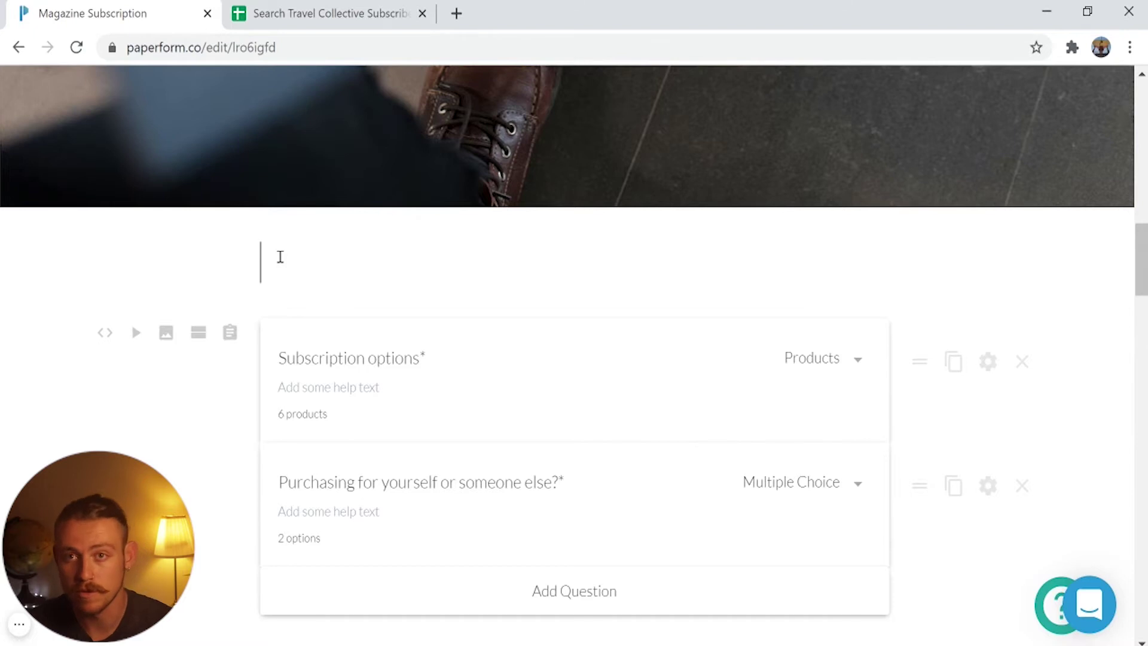
pyautogui.hotkey('ctrl', 'z')
# Review the questions in group 1 and the first questions of group 2.
pyautogui.scroll(-2, 346, 335)
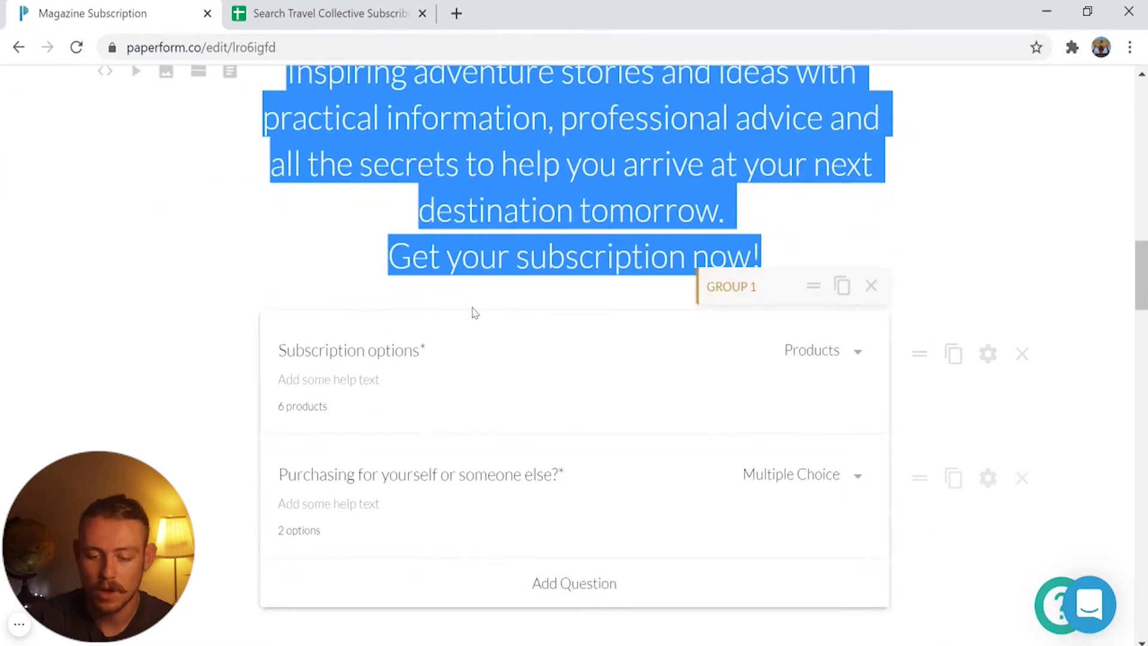
pyautogui.scroll(-2, 377, 281)
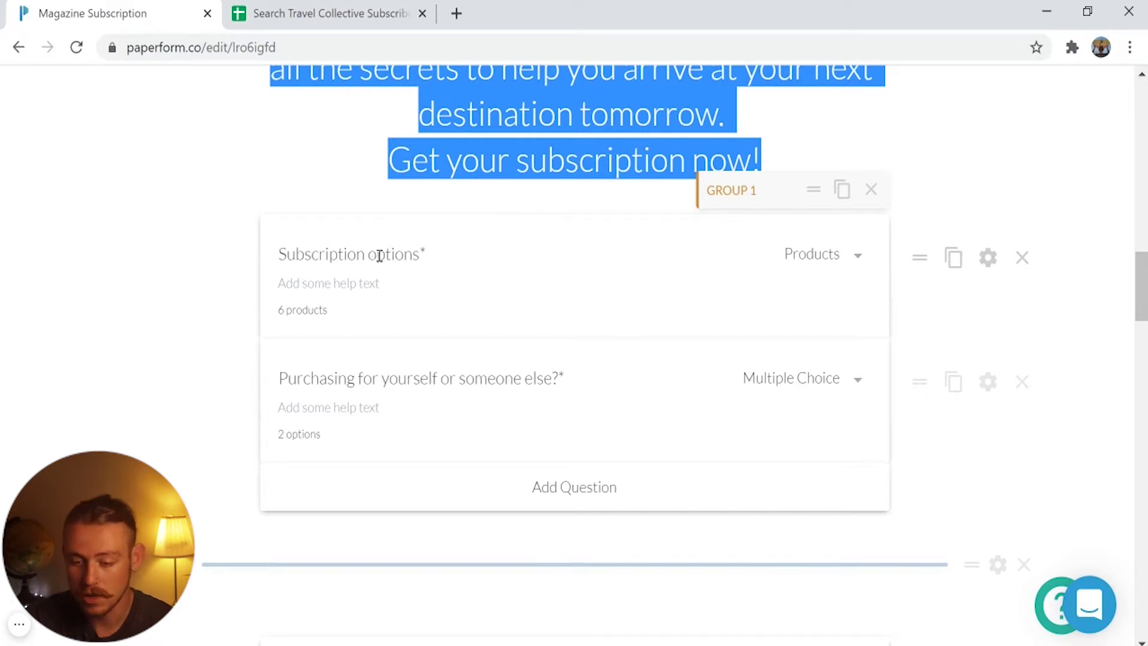
pyautogui.click(379, 255)
pyautogui.scroll(-1, 459, 395)
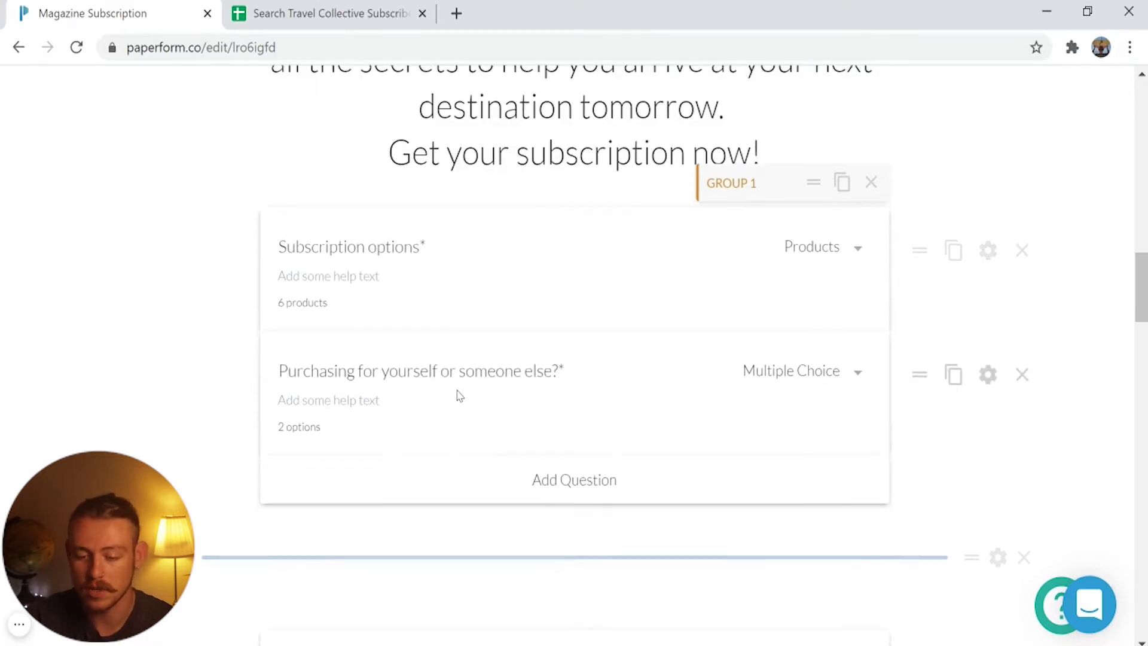
pyautogui.scroll(-5, 458, 395)
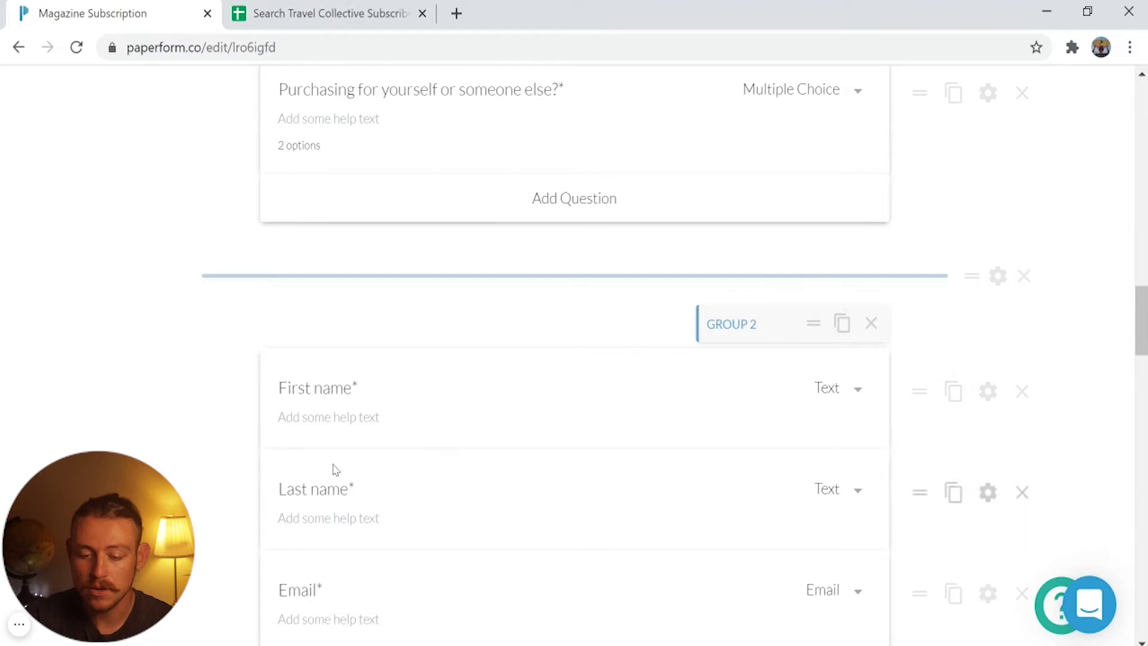
pyautogui.click(345, 418)
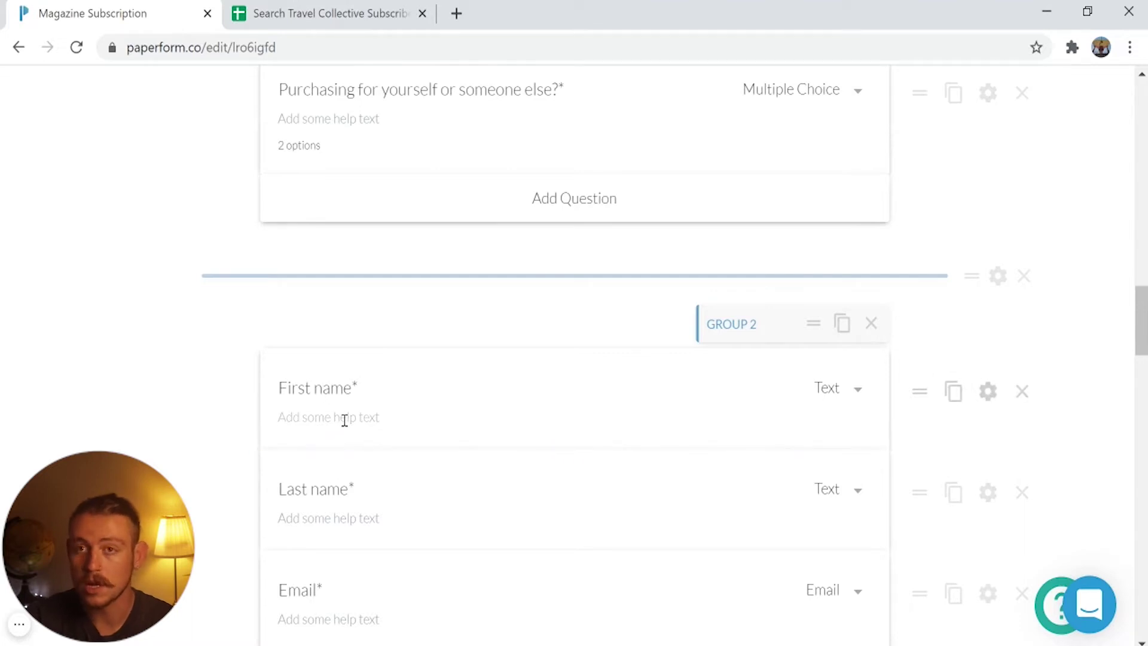
# Duplicate the First name question in group 2 and remove the copy.
pyautogui.click(952, 395)
pyautogui.moveTo(919, 391)
pyautogui.mouseDown()
pyautogui.moveTo(920, 546)
pyautogui.moveTo(918, 385)
pyautogui.mouseUp()
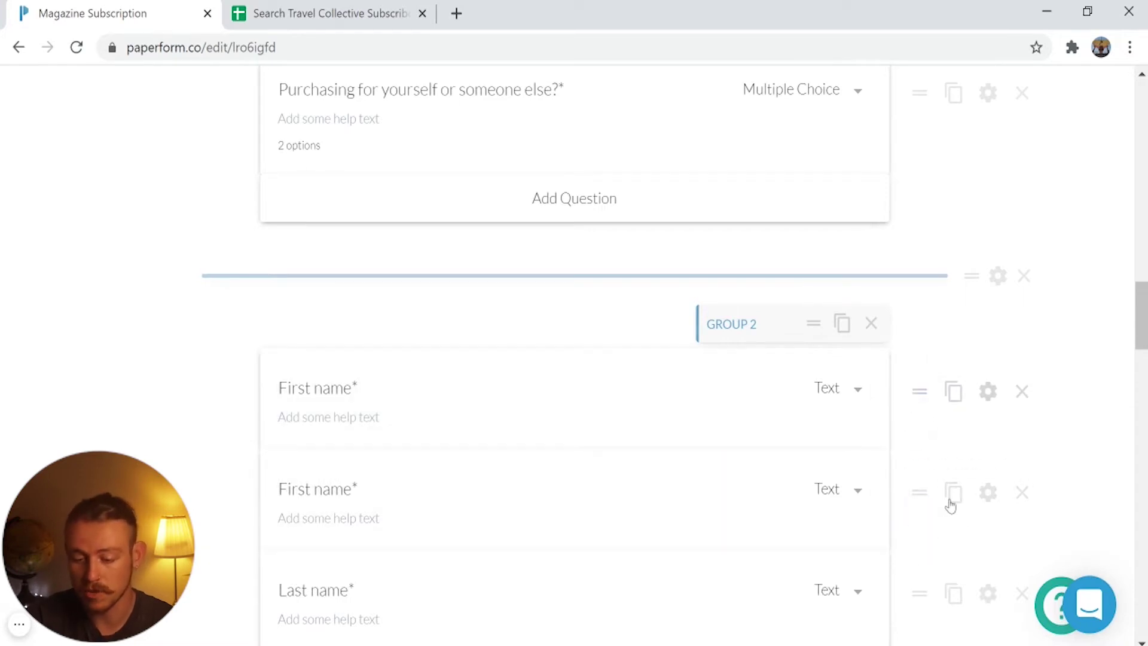
pyautogui.click(1022, 494)
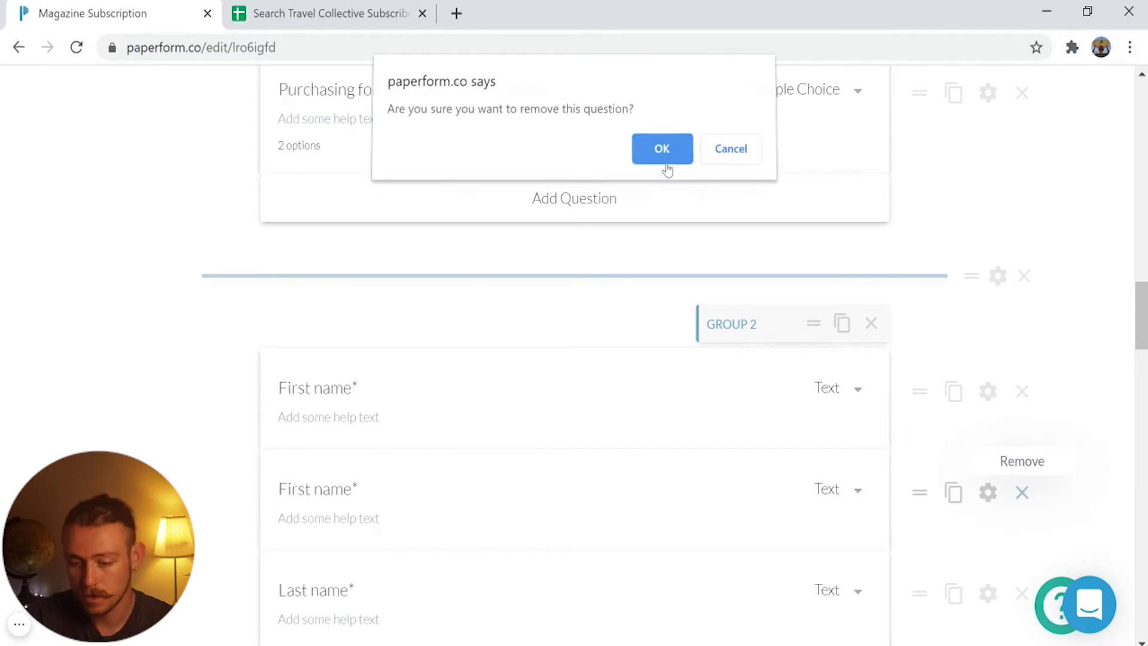
pyautogui.click(664, 156)
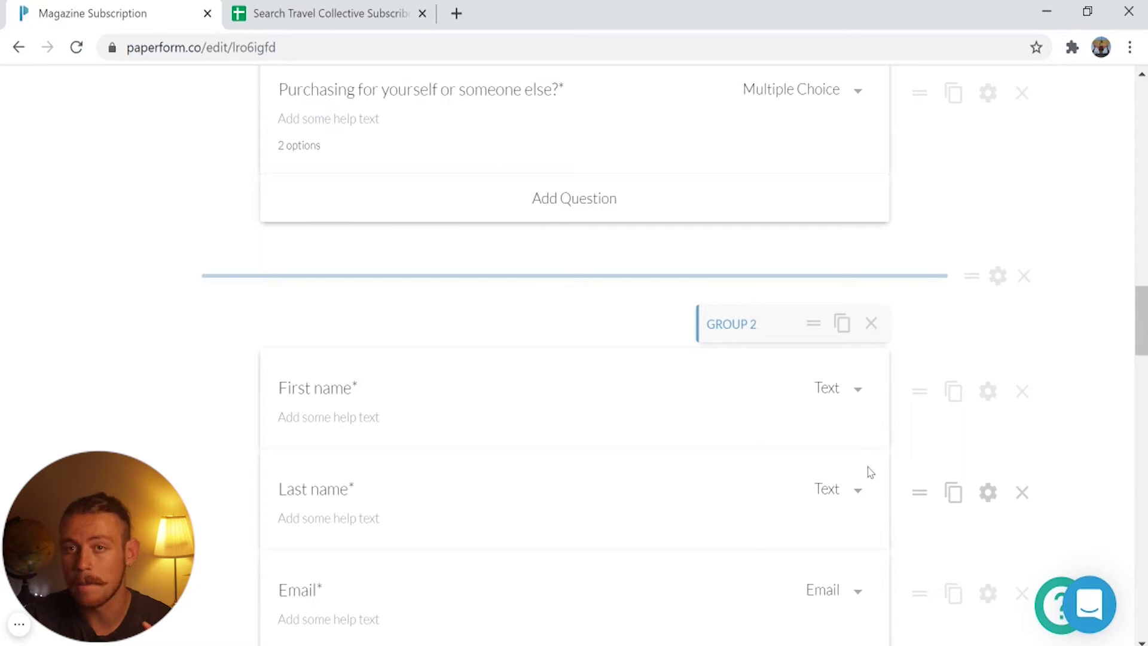
# Open the configuration of the Subscription options question and review its general settings.
pyautogui.scroll(8, 861, 453)
pyautogui.moveTo(862, 454); pyautogui.dragTo(795, 468)
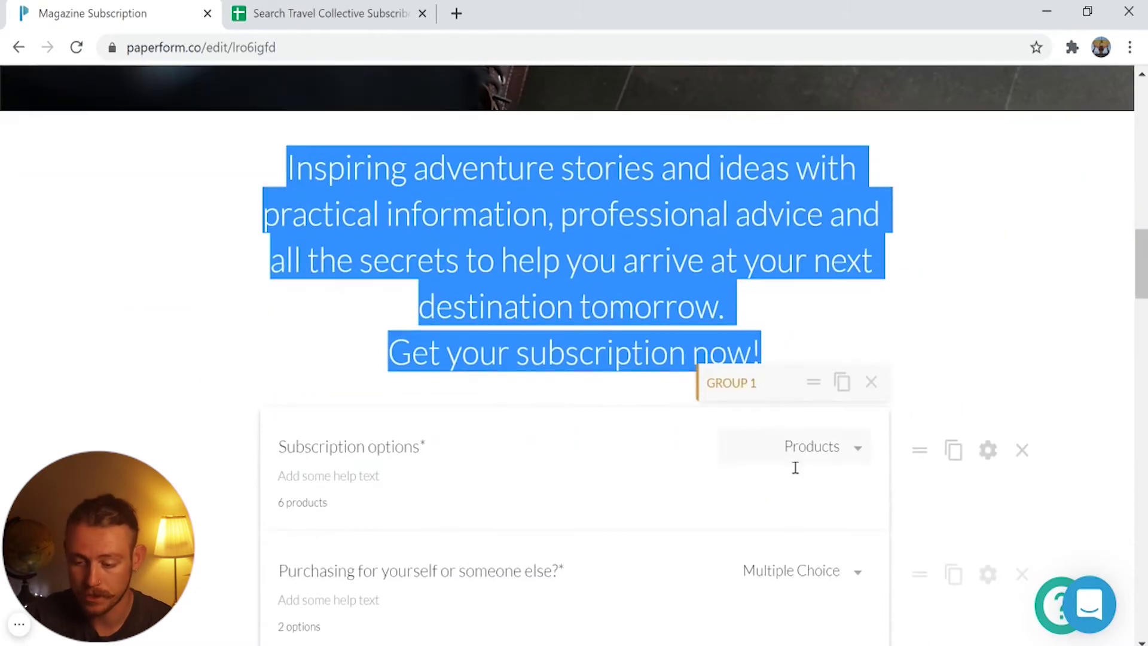
pyautogui.click(987, 451)
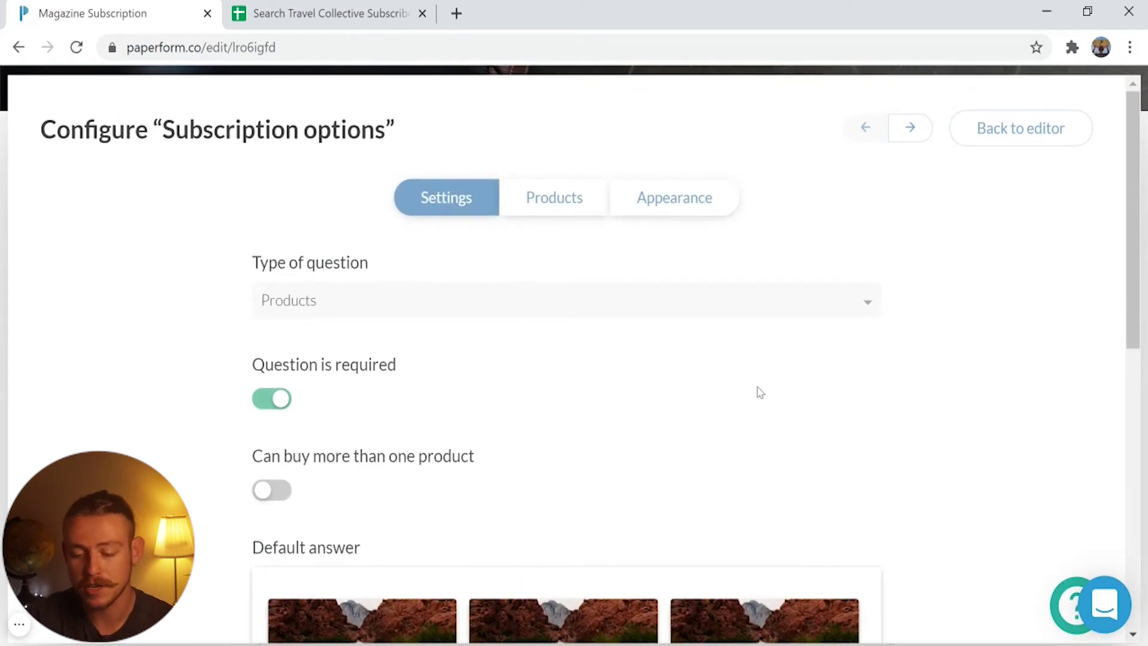
pyautogui.scroll(-2, 761, 386)
pyautogui.scroll(2, 718, 335)
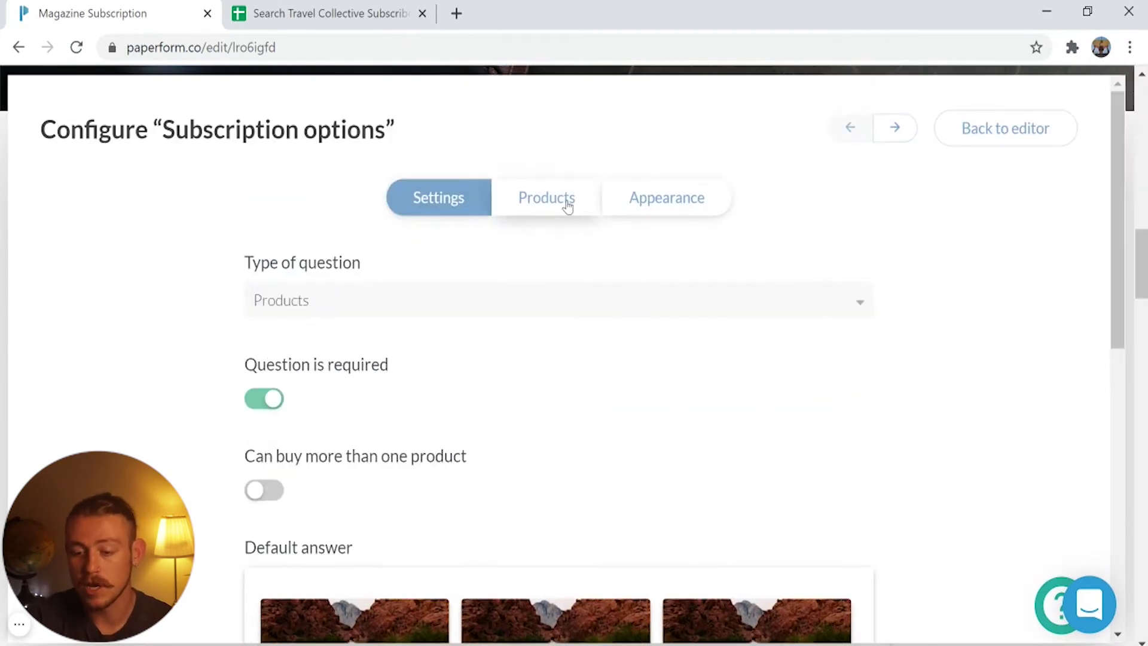
# Inspect the details of the 6-month, 12-month and 18-month products of the Subscription options question.
pyautogui.click(567, 205)
pyautogui.scroll(-2, 646, 290)
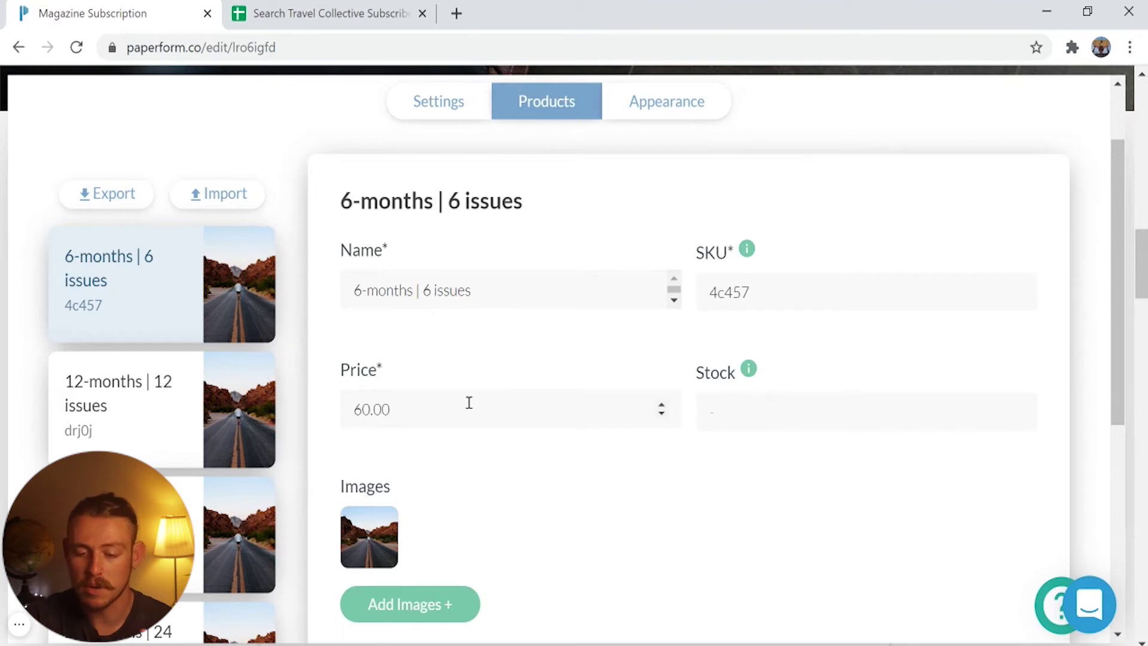
pyautogui.click(171, 417)
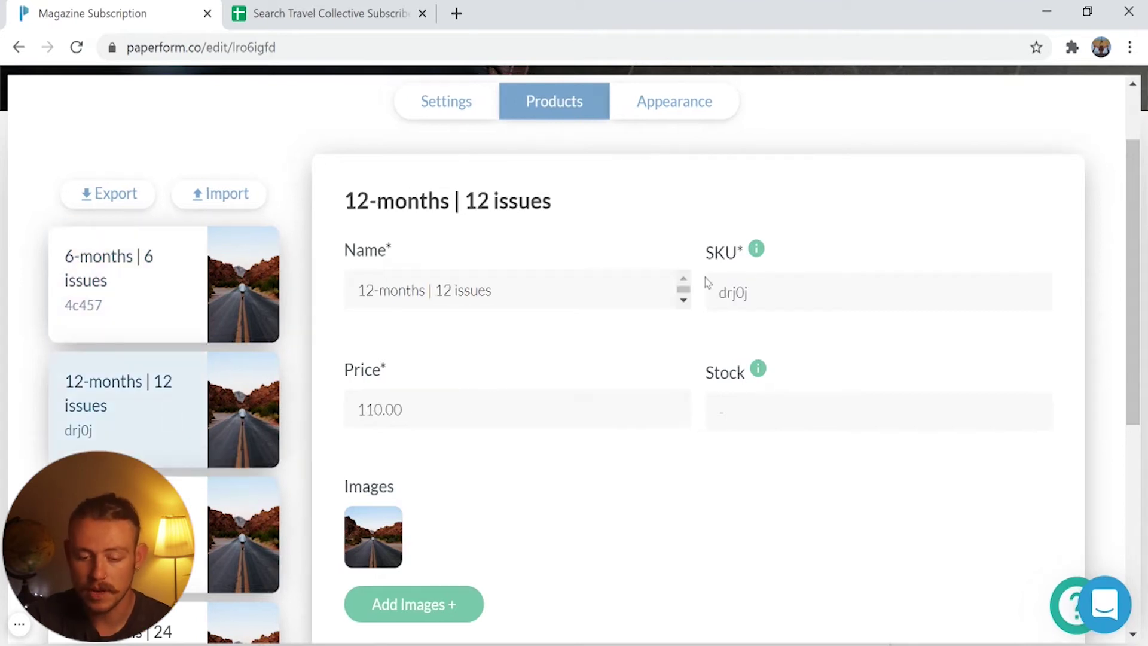
pyautogui.scroll(-2, 500, 372)
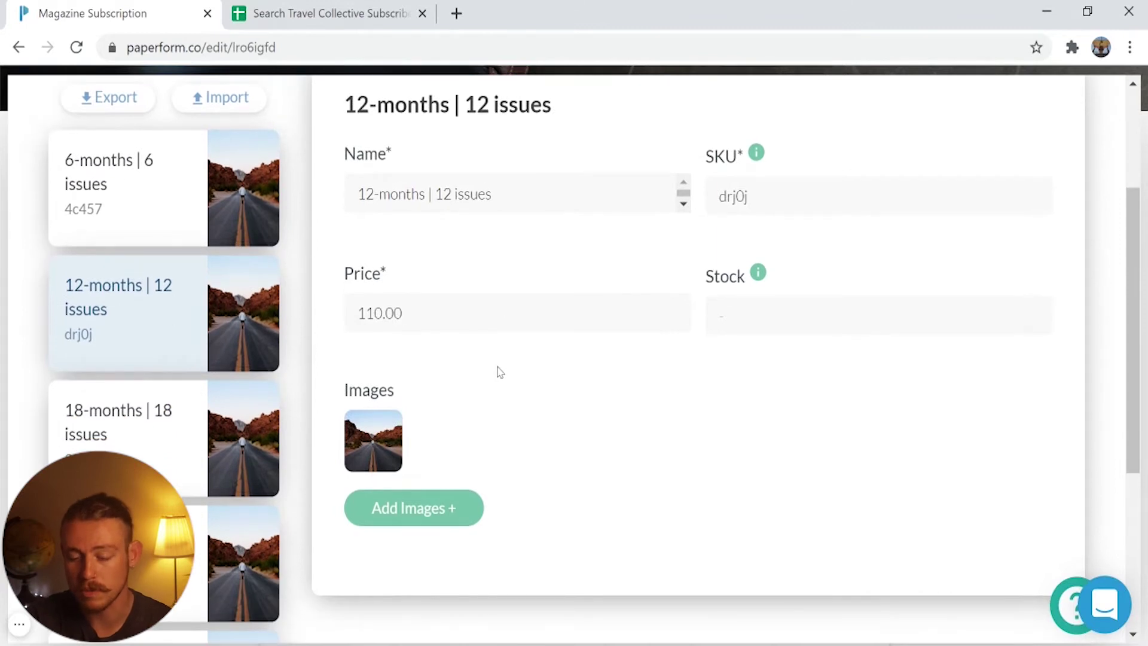
pyautogui.scroll(-2, 498, 372)
pyautogui.click(129, 335)
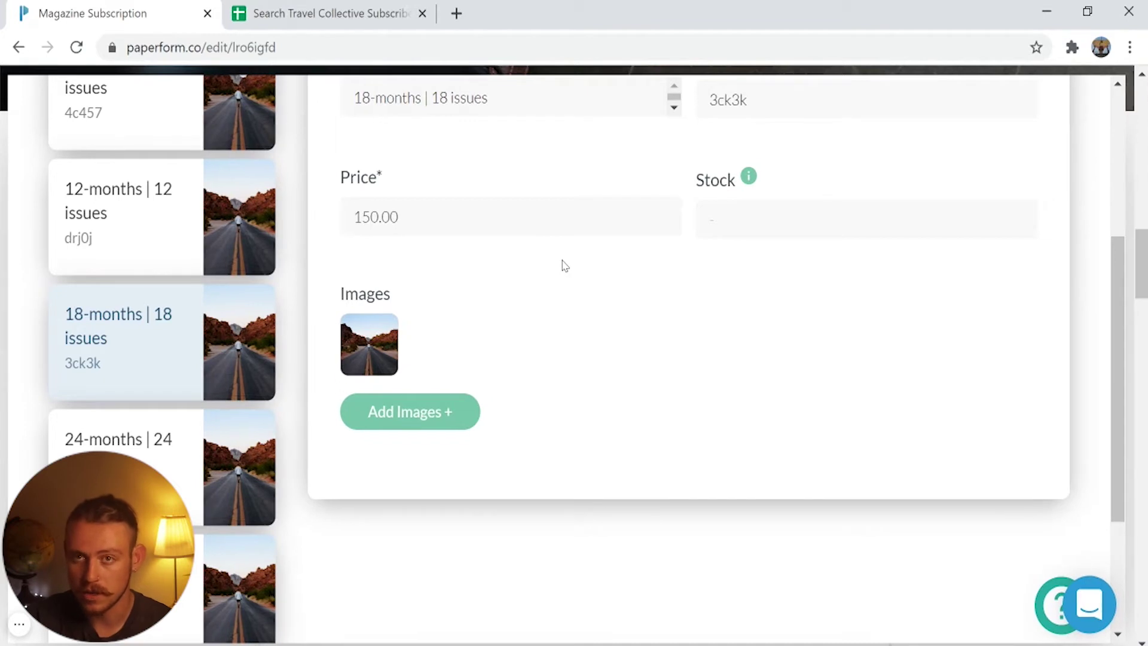
# Move the 18-months product below the 24-months product and return it to its original place.
pyautogui.moveTo(146, 378)
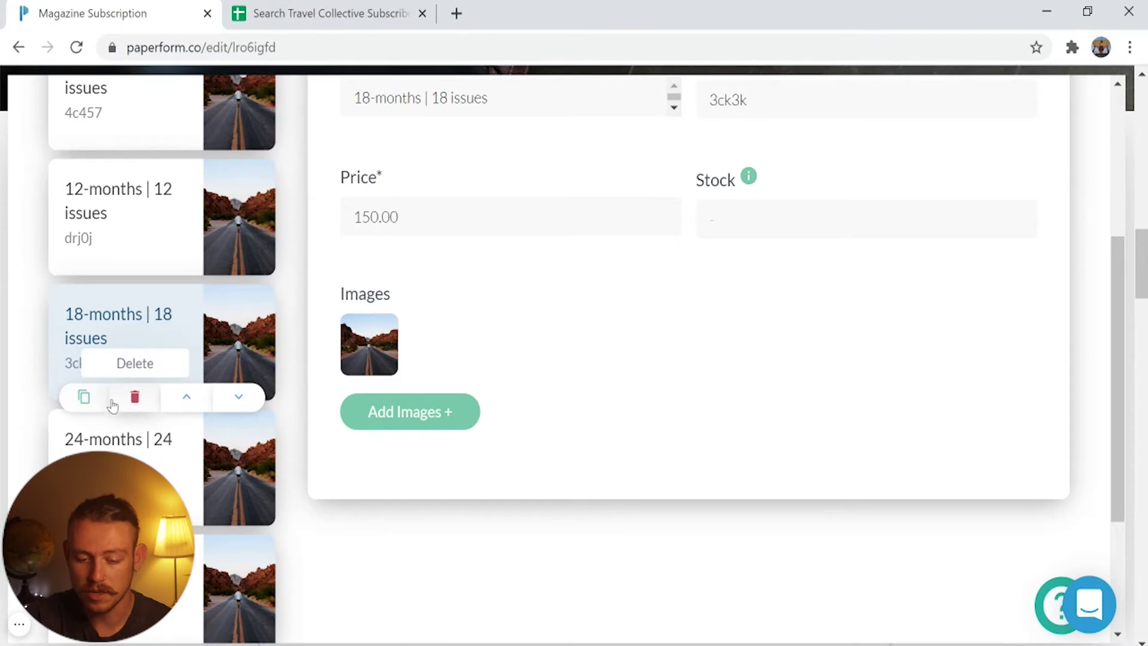
pyautogui.click(244, 409)
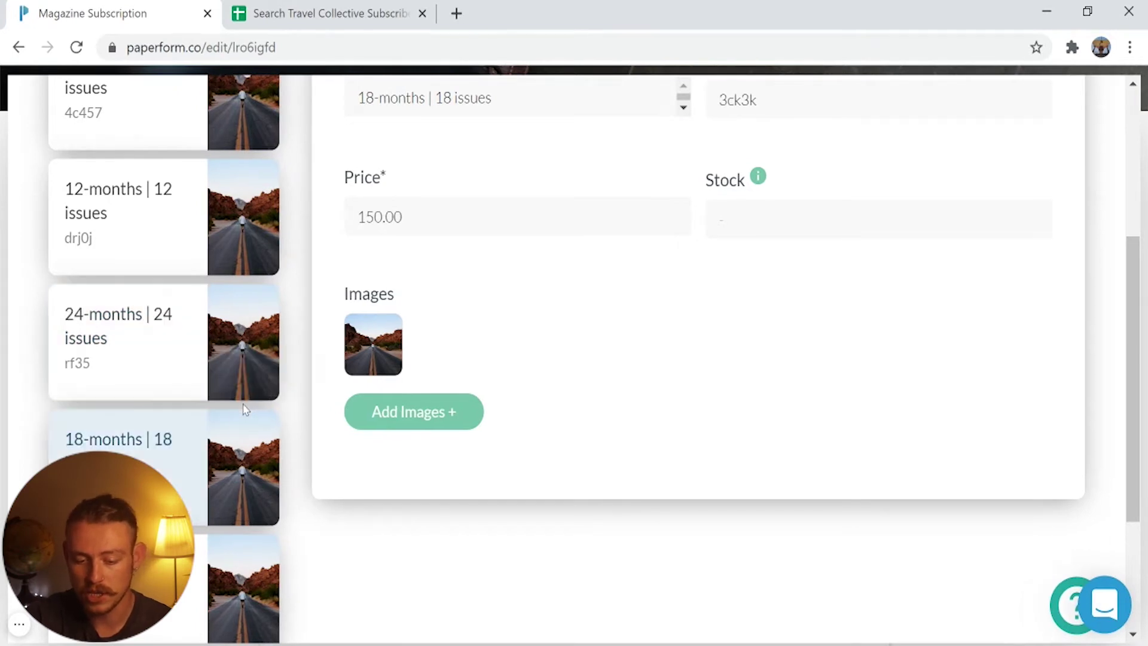
pyautogui.click(186, 521)
# Check the name, price and SKU fields of the 18-months product.
pyautogui.scroll(5, 242, 508)
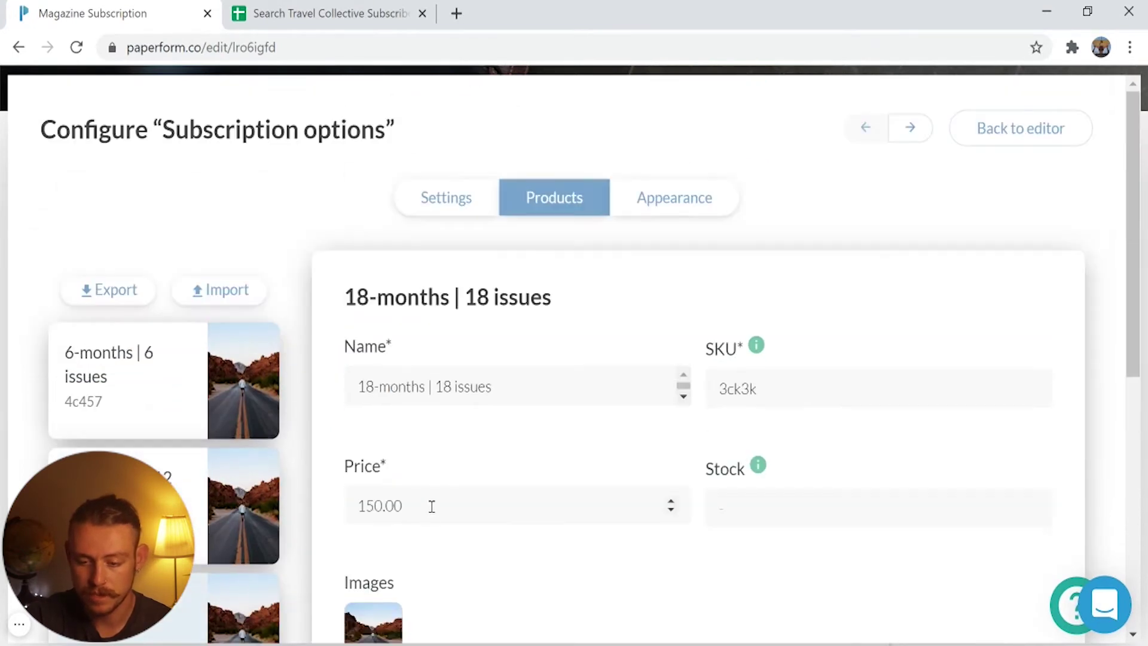
pyautogui.moveTo(430, 505); pyautogui.dragTo(323, 505)
pyautogui.click(495, 389)
pyautogui.click(799, 393)
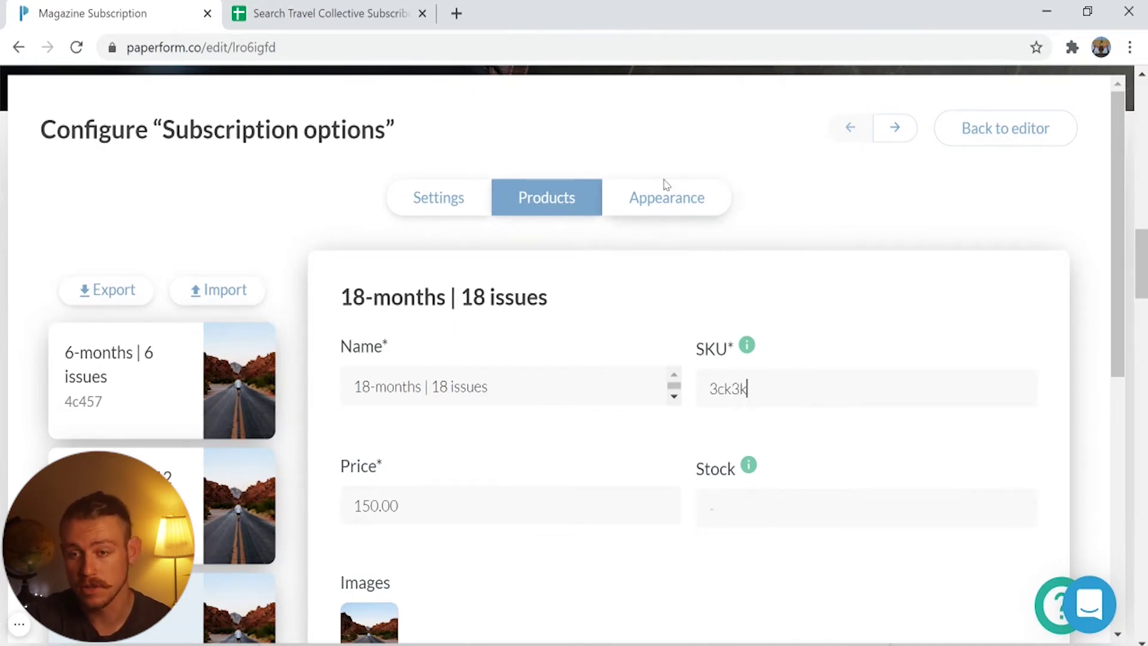
# Review the appearance options, product preview and layout choices of the Subscription options question.
pyautogui.click(661, 200)
pyautogui.scroll(-4, 743, 299)
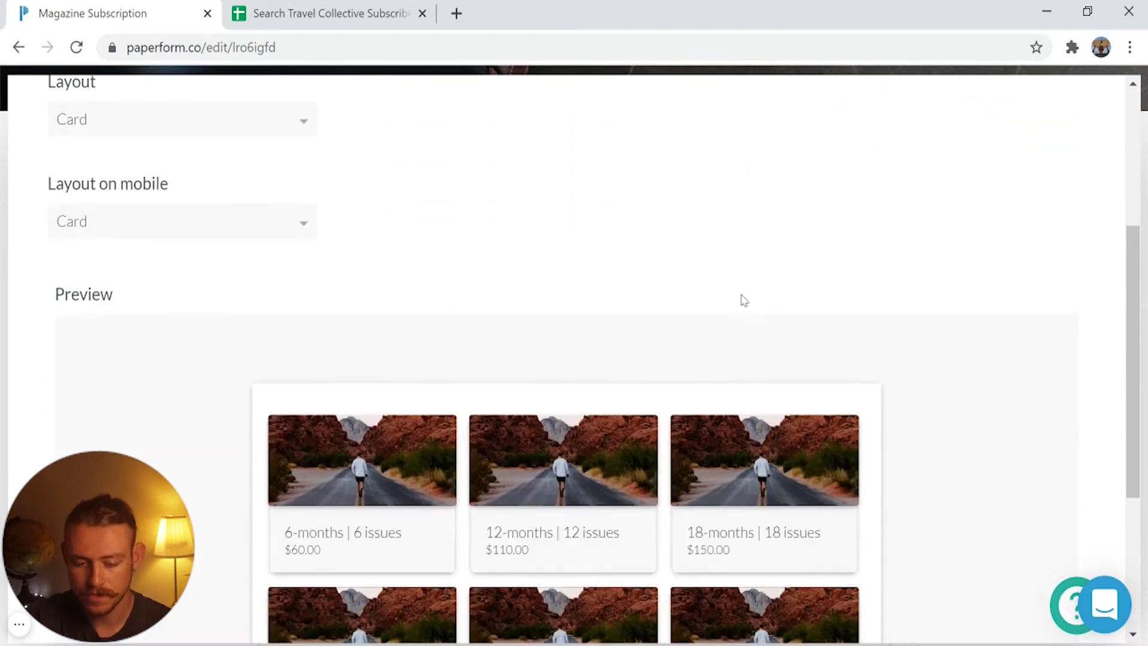
pyautogui.scroll(2, 779, 335)
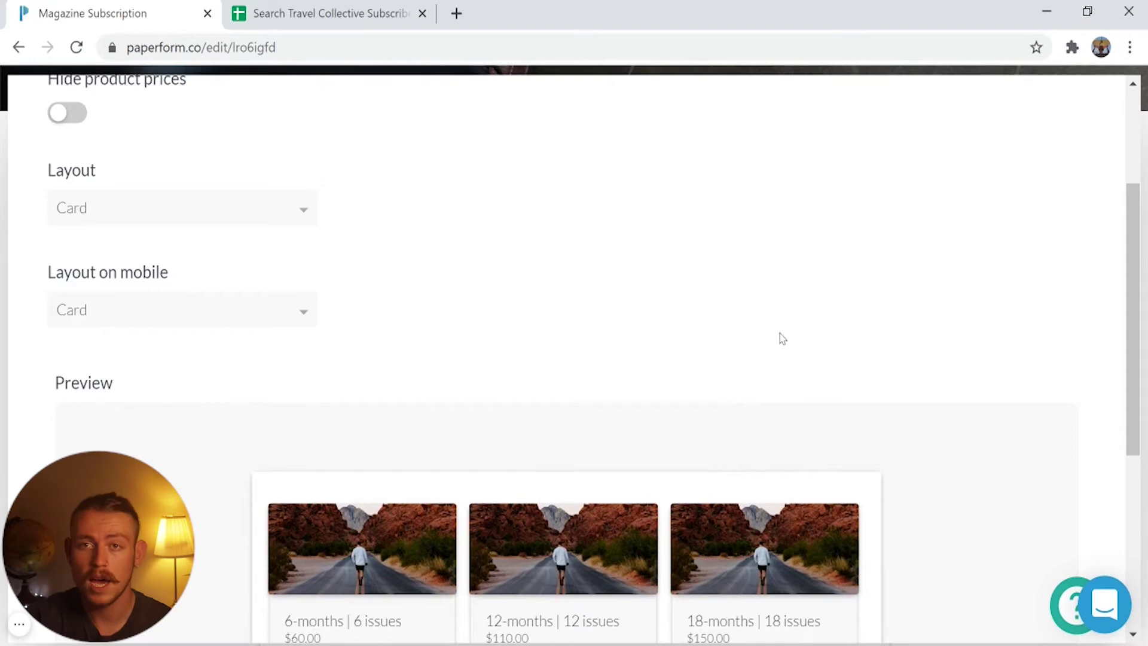
pyautogui.click(306, 212)
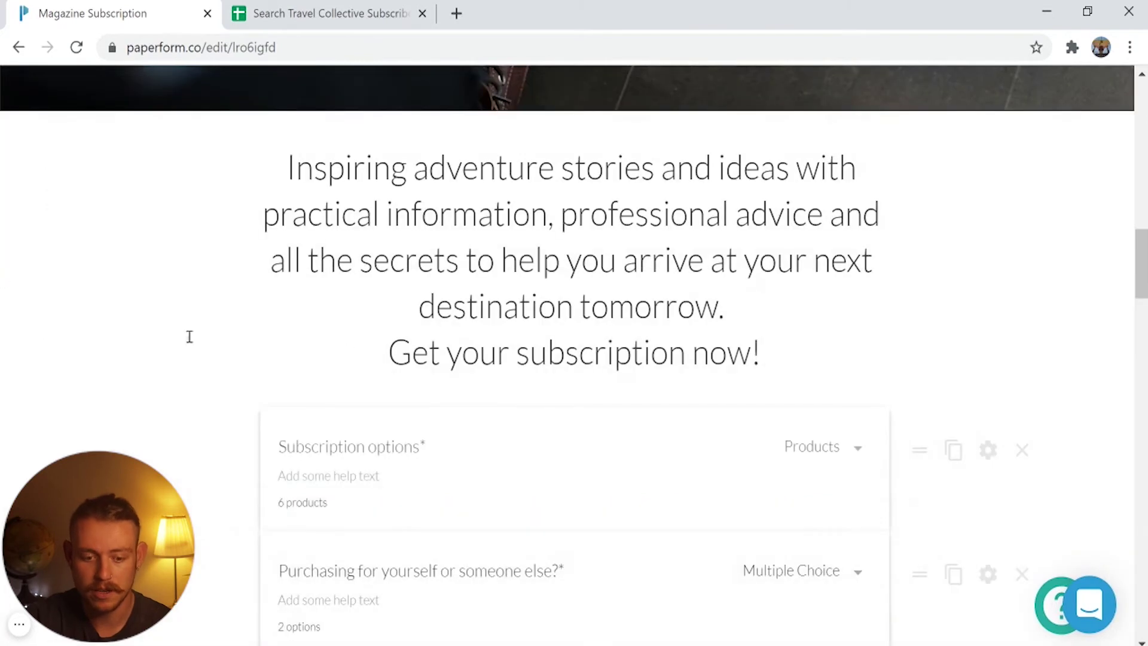
# Review the answer options in the settings of the "Purchasing for yourself or someone else?" question and return to the editor.
pyautogui.scroll(-2, 363, 351)
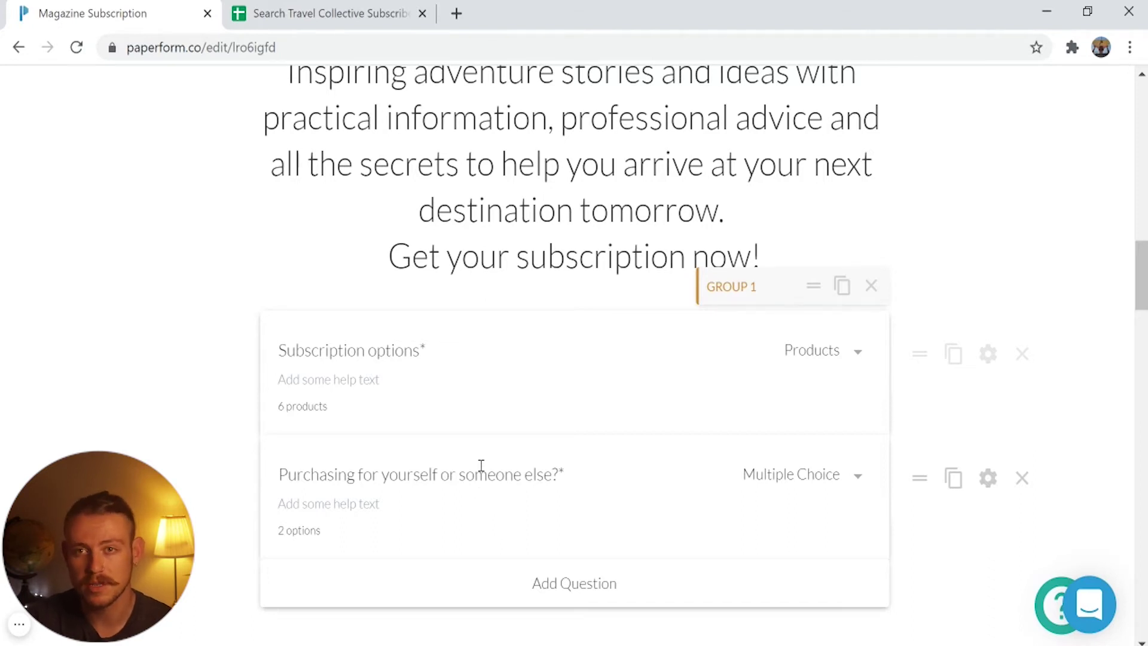
pyautogui.scroll(-2, 480, 470)
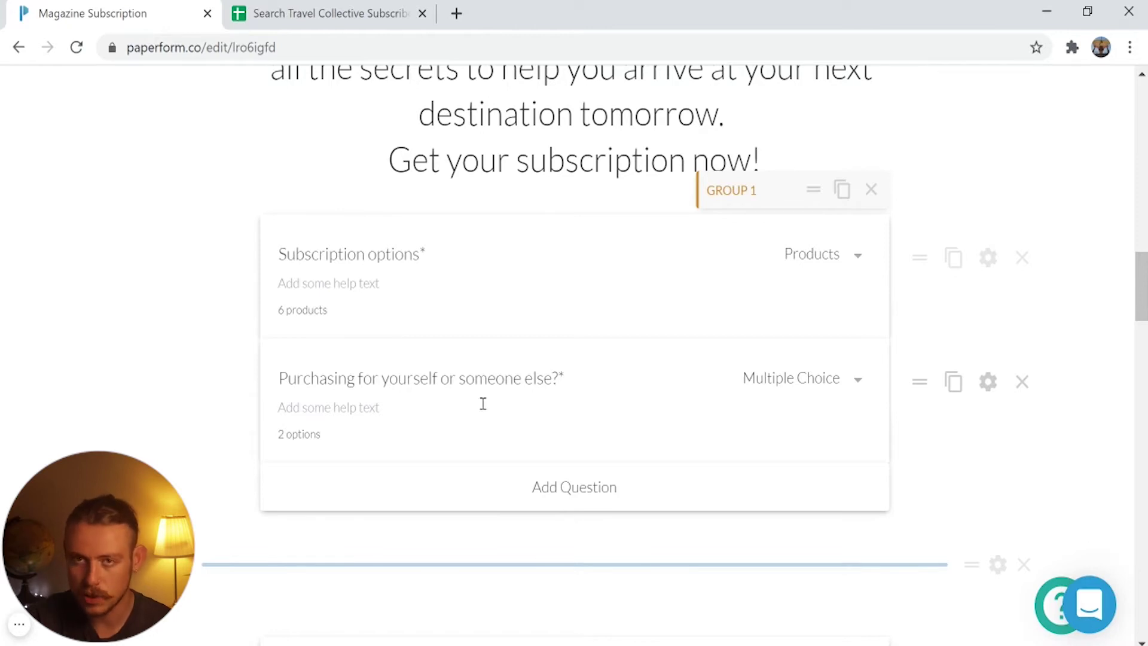
pyautogui.click(992, 384)
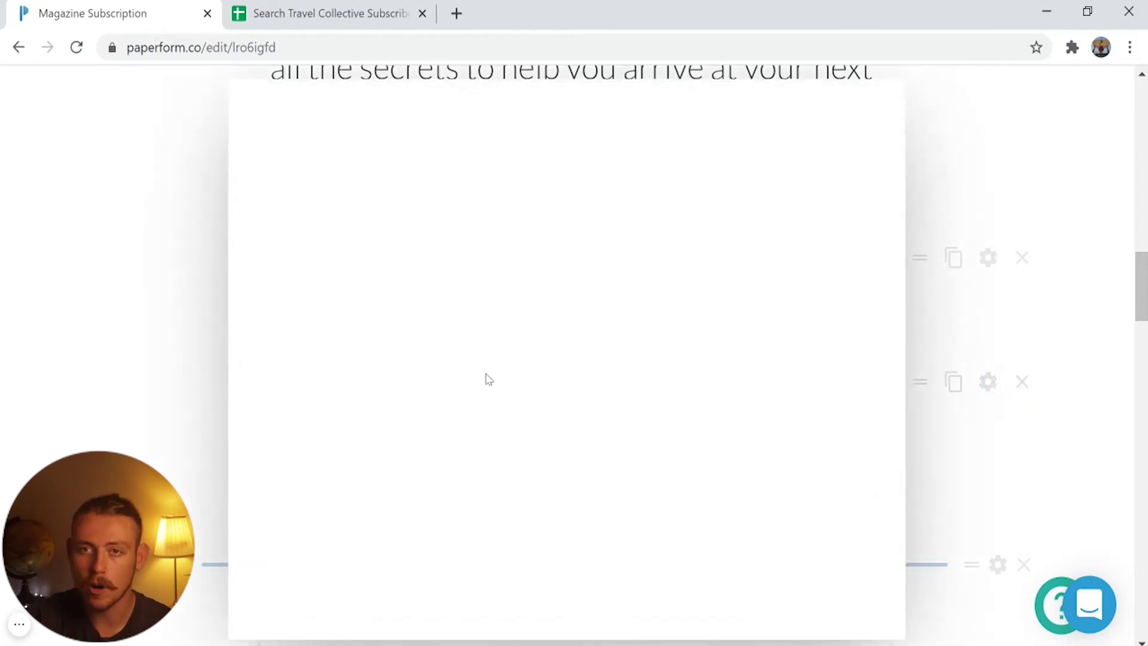
pyautogui.scroll(-5, 364, 370)
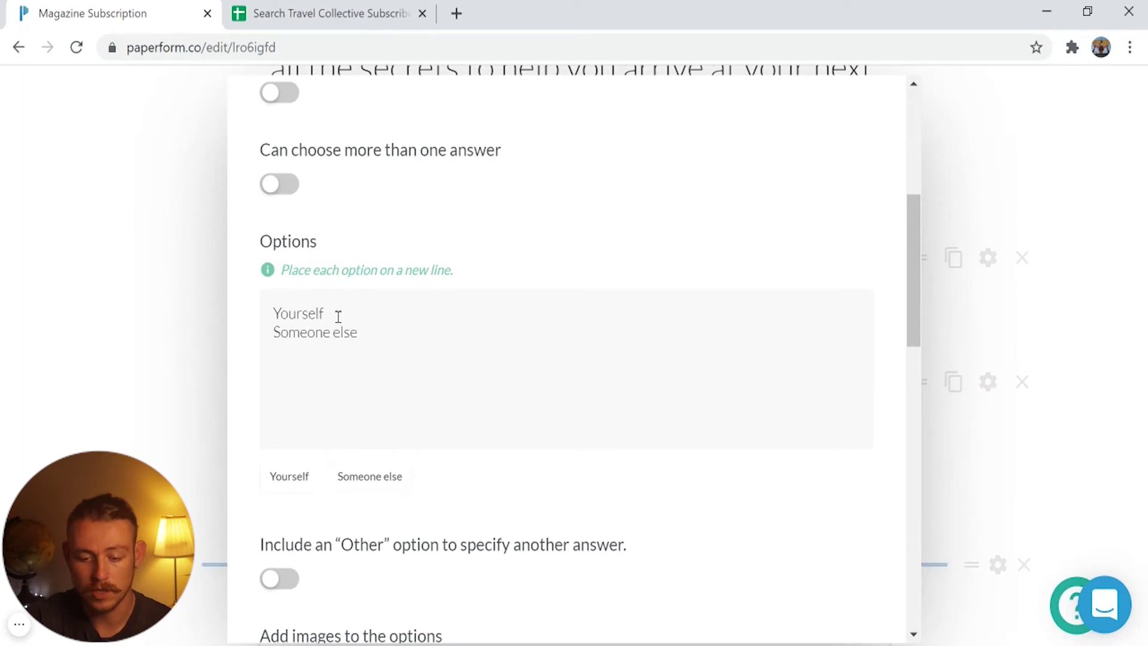
pyautogui.click(83, 335)
# Look over the personal detail questions in group 2, below the page divider.
pyautogui.scroll(-5, 150, 367)
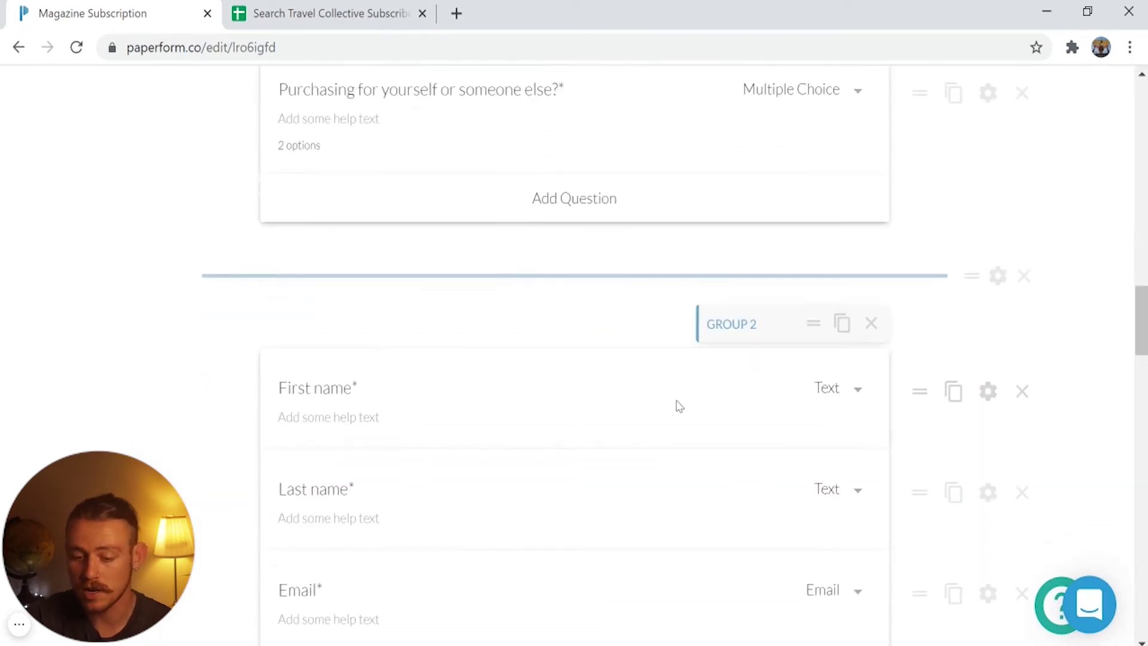
pyautogui.scroll(-2, 653, 410)
pyautogui.scroll(2, 693, 412)
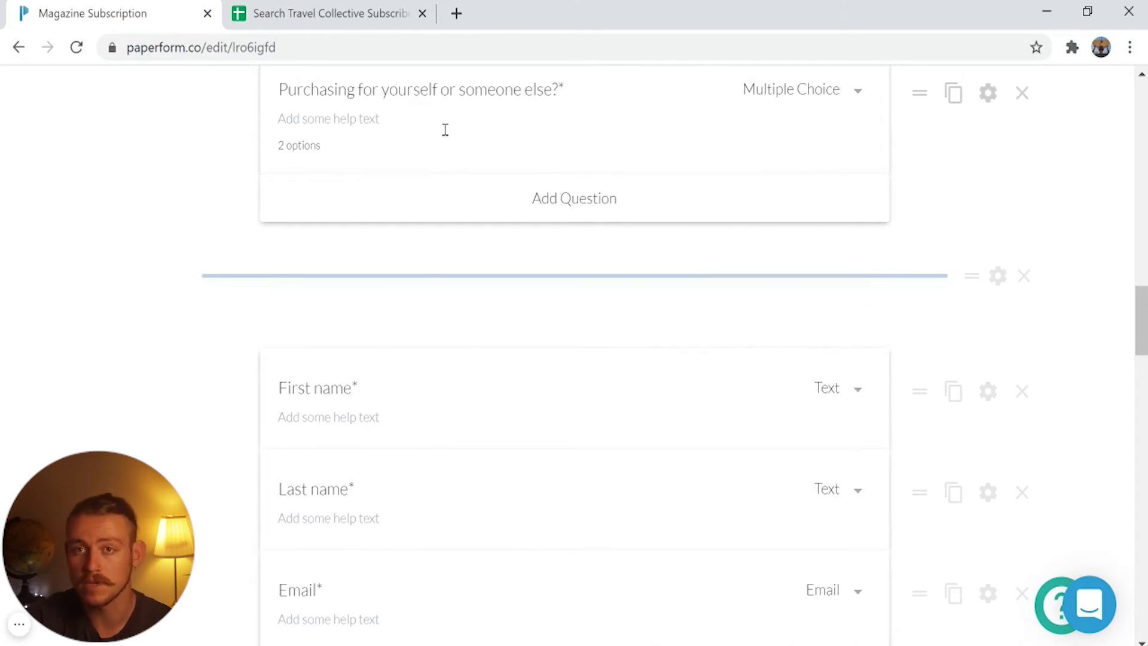
# Look over the contact and address questions in group 2 and in the Receiver Details and Billing Details sections.
pyautogui.scroll(-2, 445, 130)
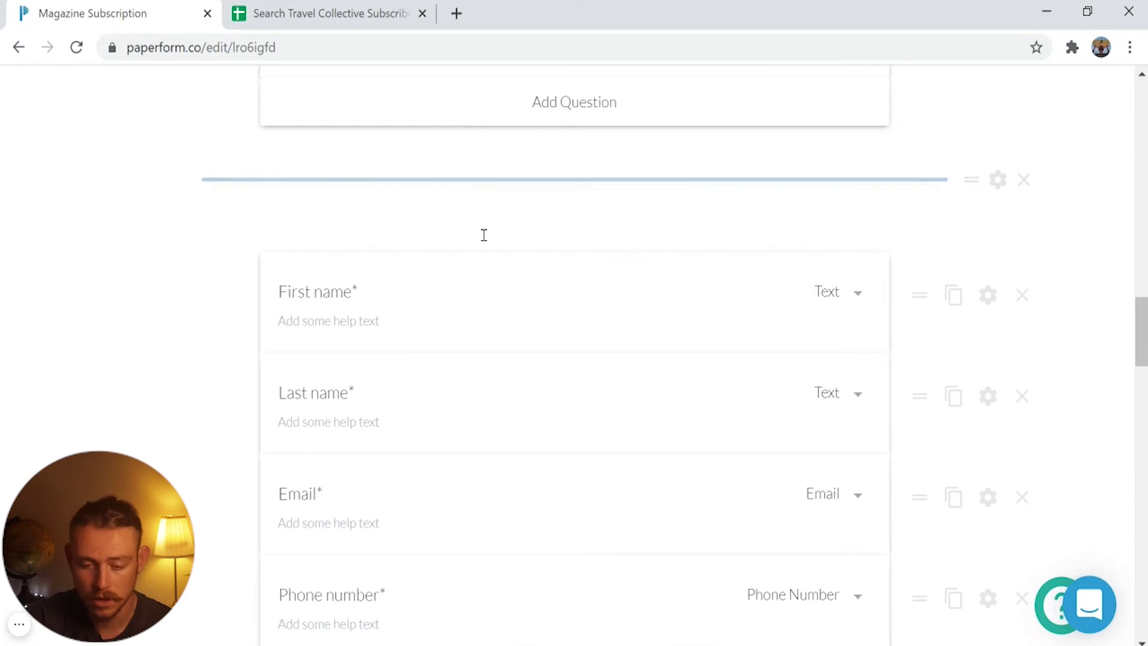
pyautogui.scroll(-2, 502, 251)
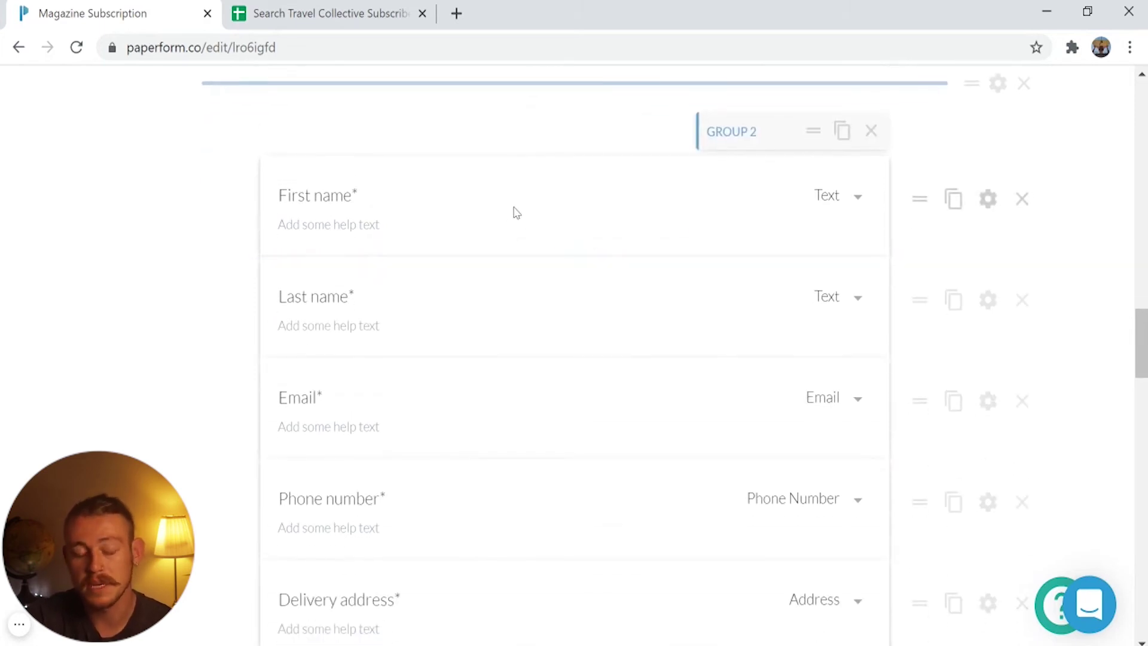
pyautogui.scroll(-6, 474, 302)
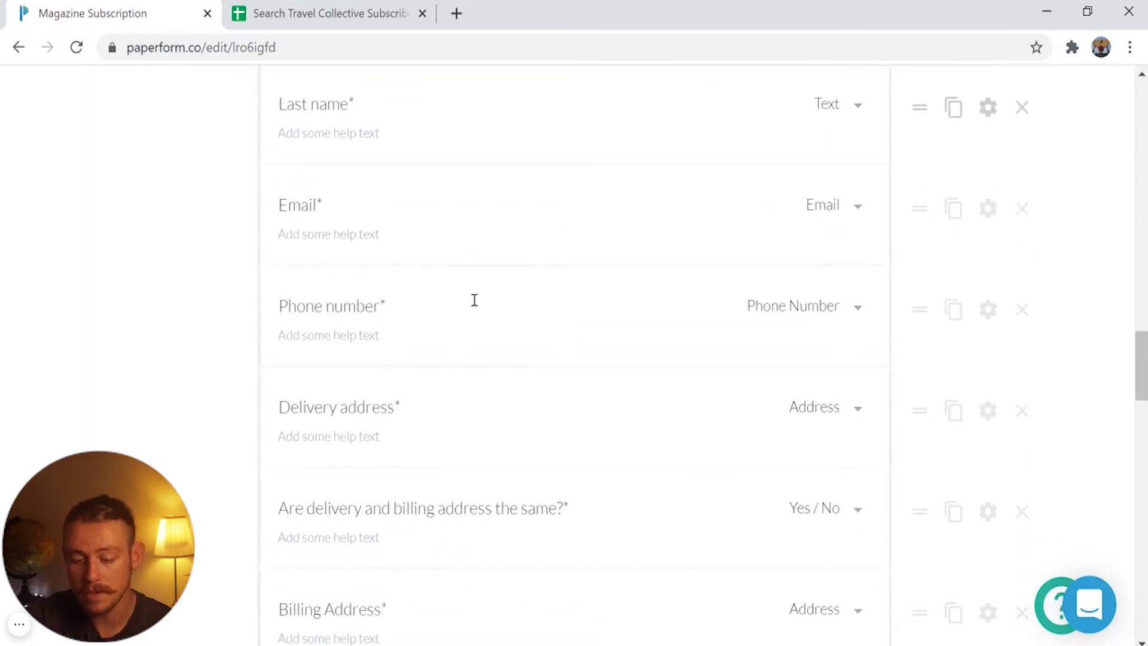
pyautogui.scroll(-2, 474, 305)
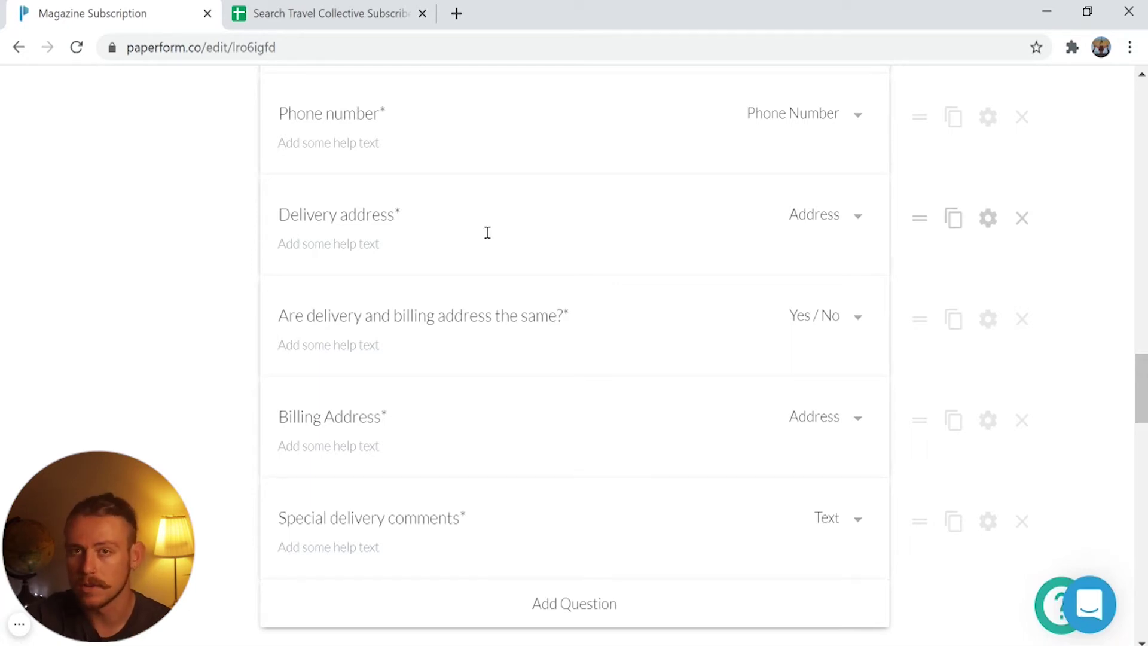
pyautogui.scroll(-10, 488, 232)
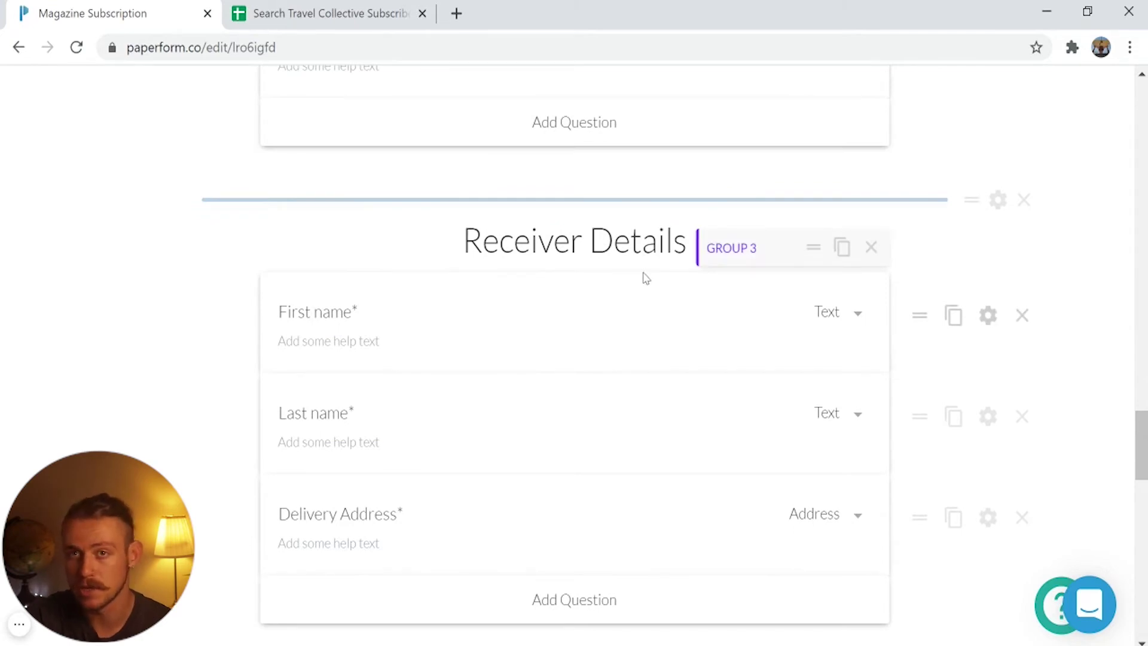
pyautogui.scroll(5, 646, 278)
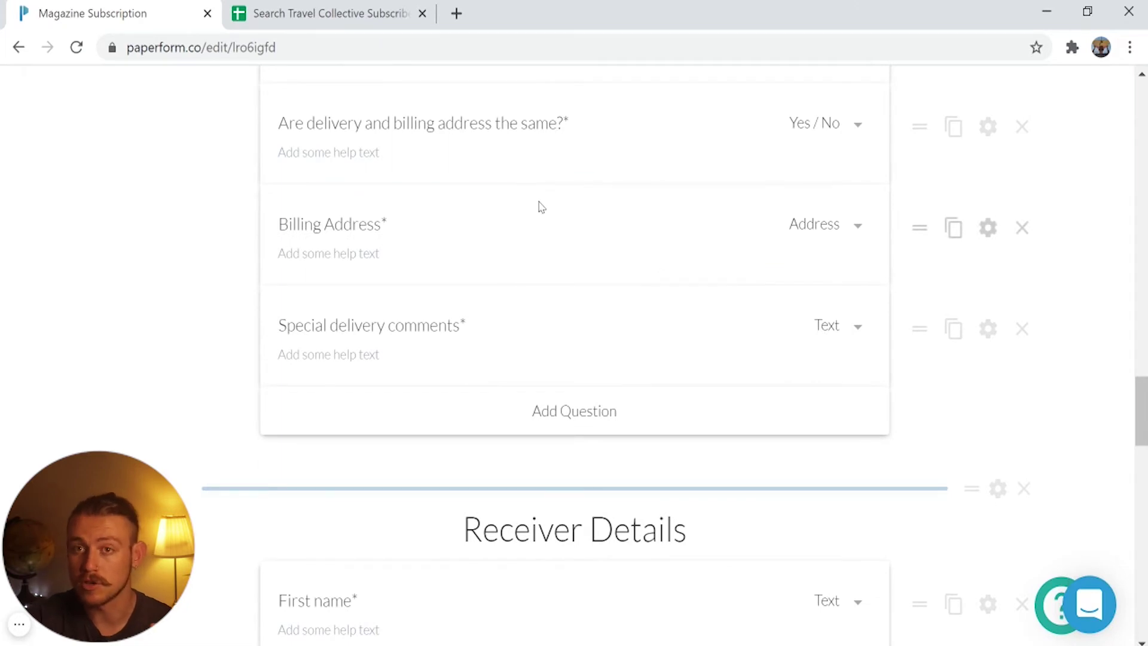
pyautogui.scroll(-5, 541, 206)
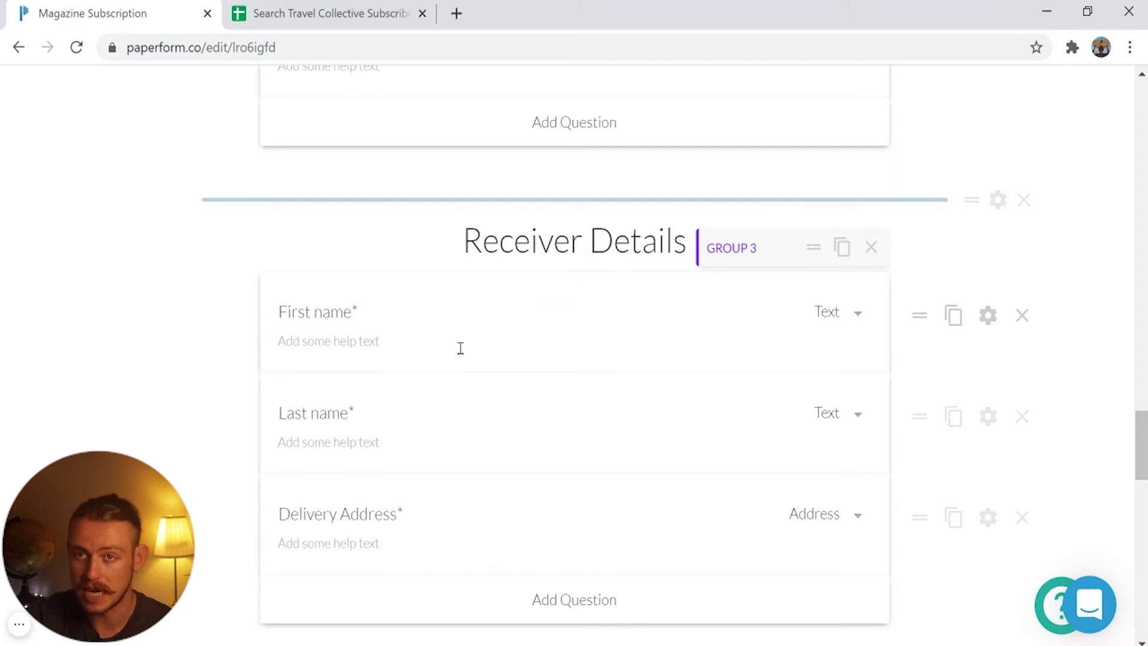
pyautogui.scroll(-2, 461, 348)
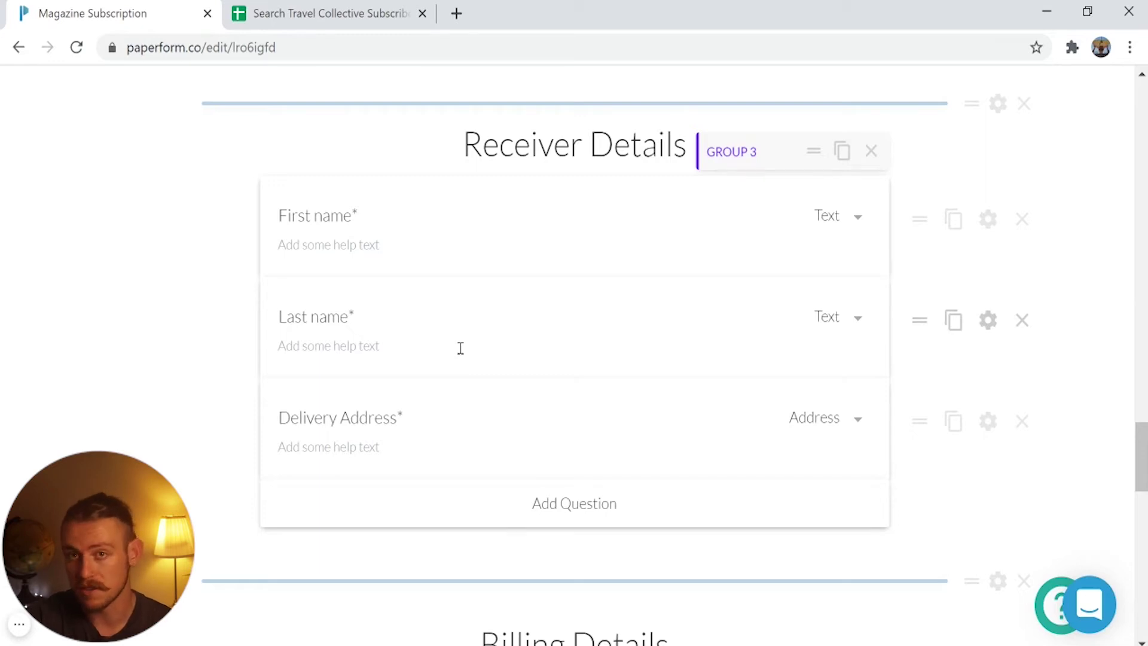
pyautogui.scroll(-8, 460, 348)
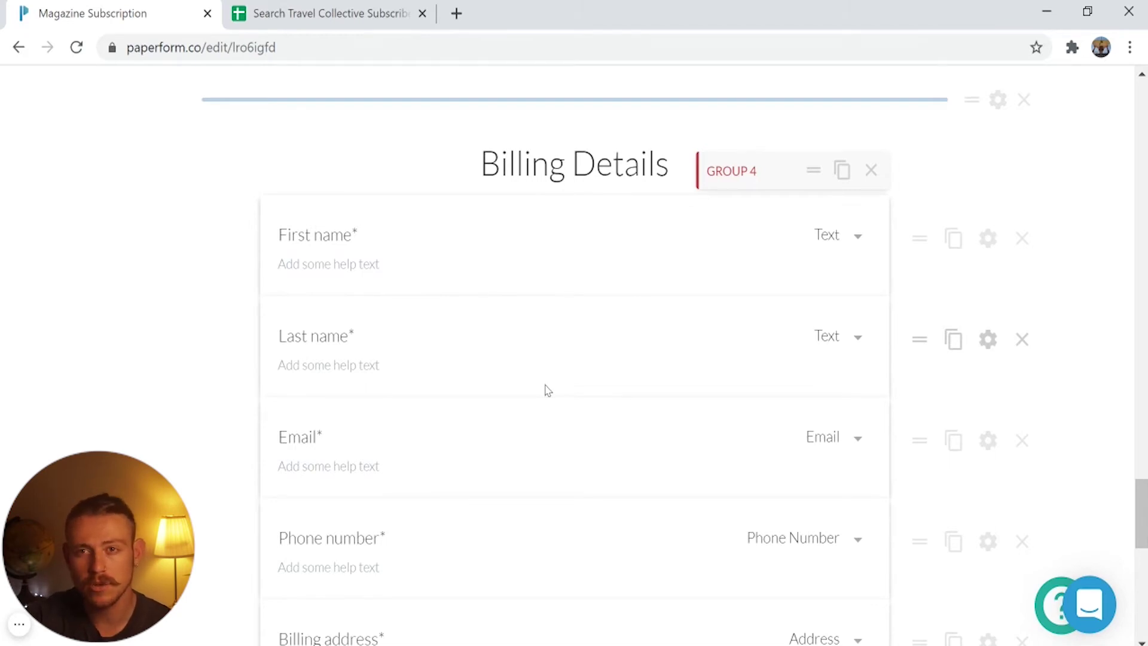
# Review the visibility logic of the page break above group 2, including its question choices, and close the break settings.
pyautogui.scroll(20, 545, 390)
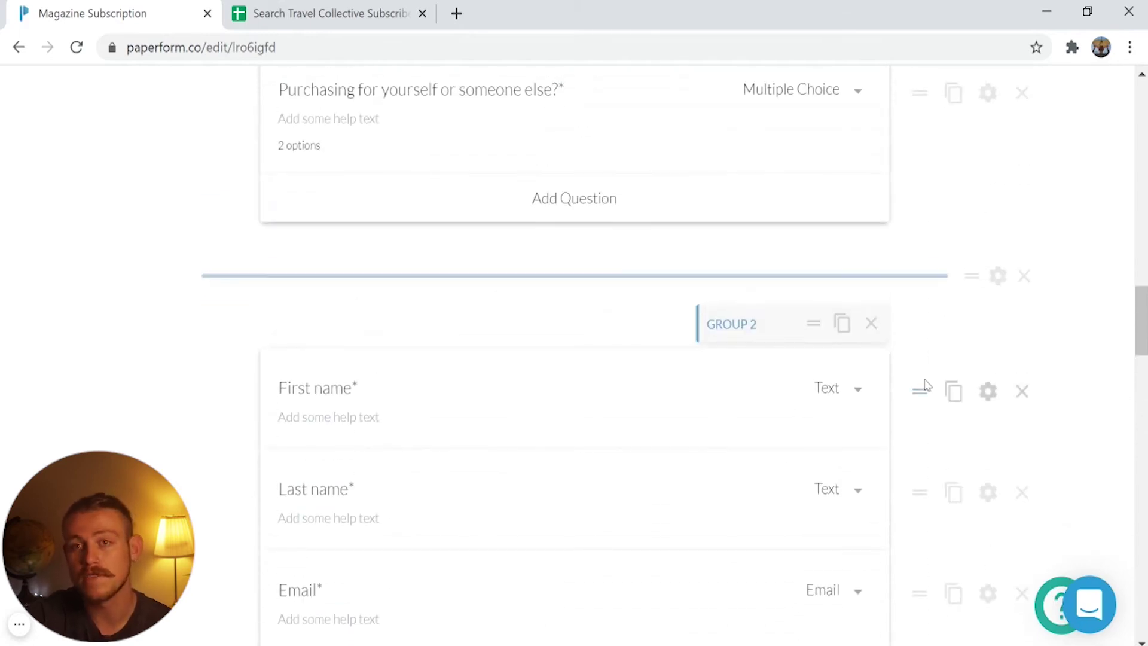
pyautogui.click(996, 277)
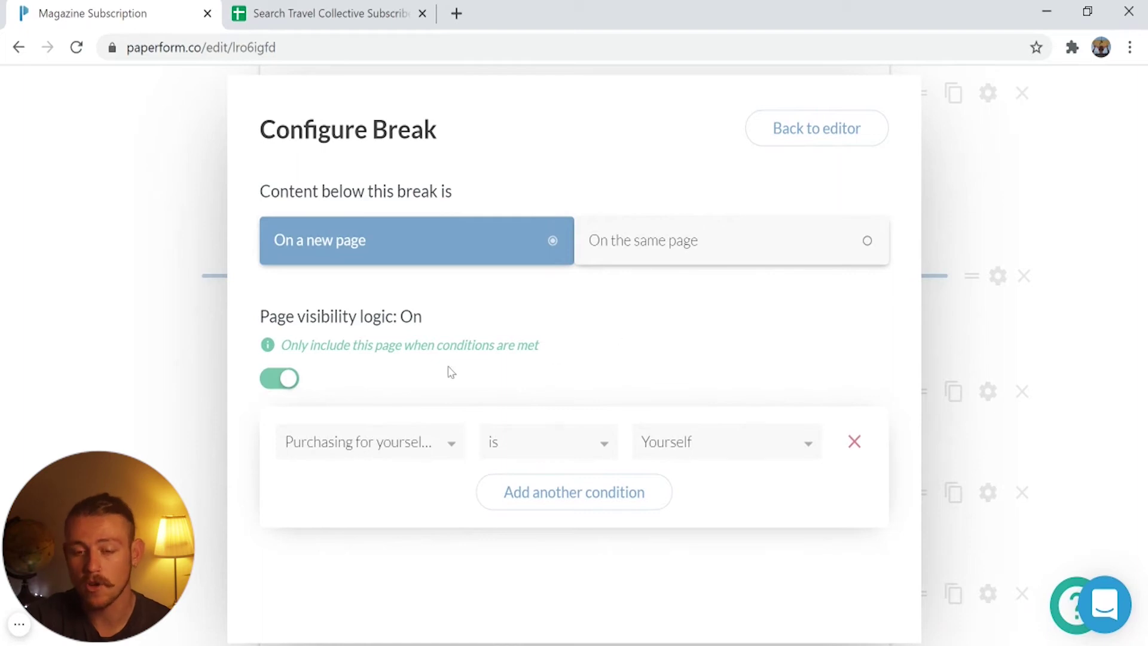
pyautogui.click(275, 379)
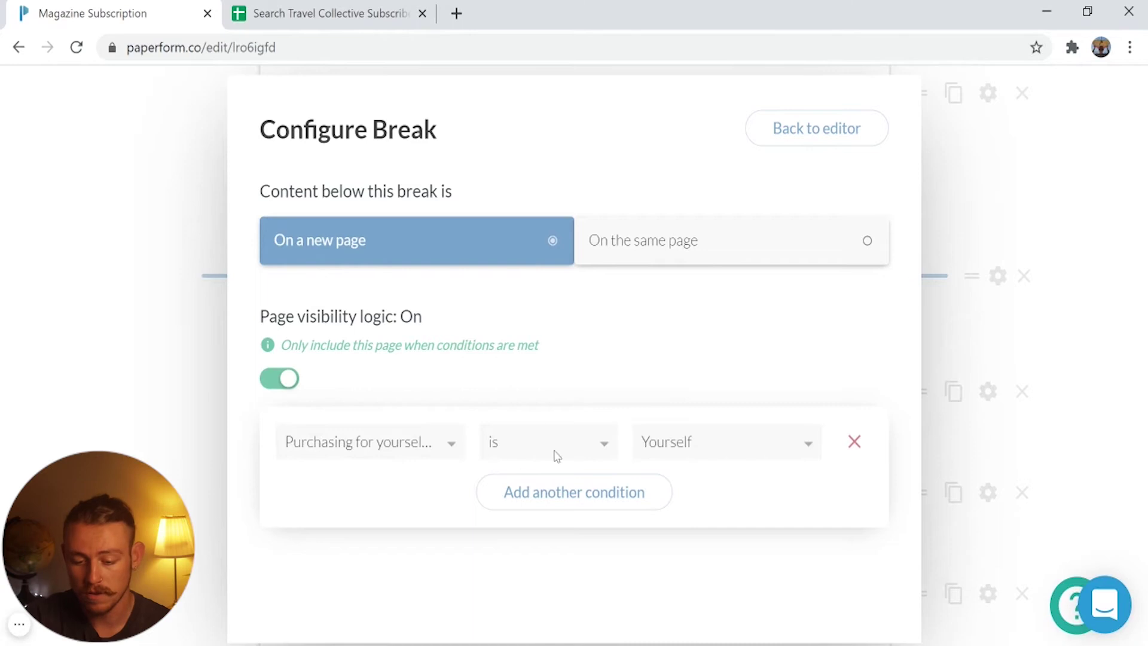
pyautogui.click(452, 443)
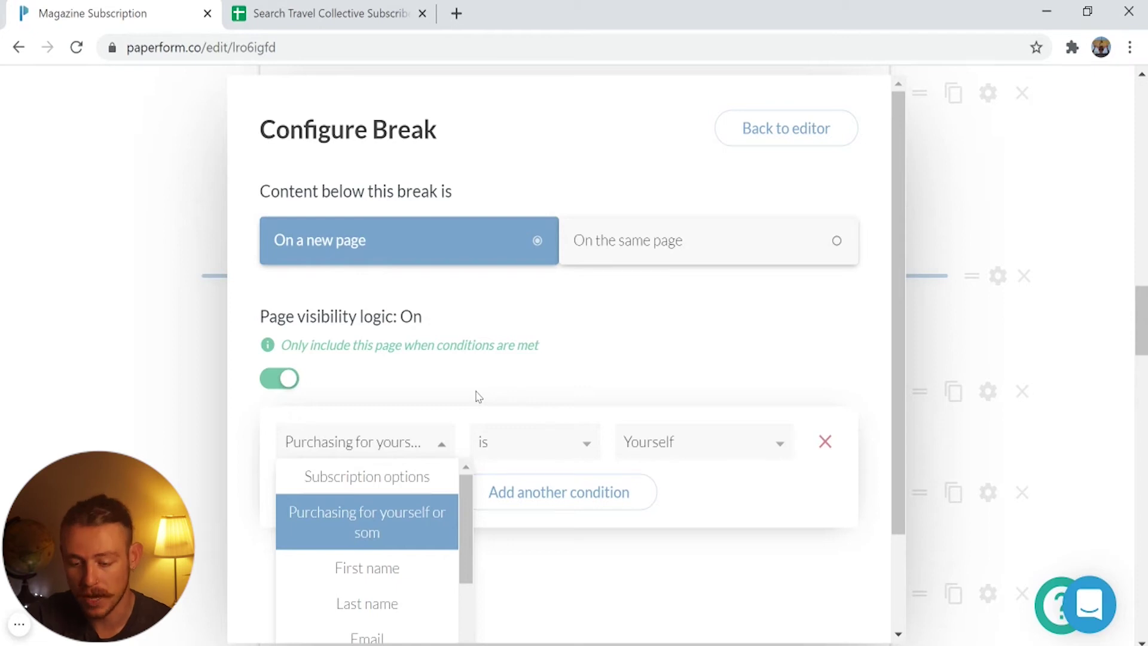
pyautogui.click(598, 469)
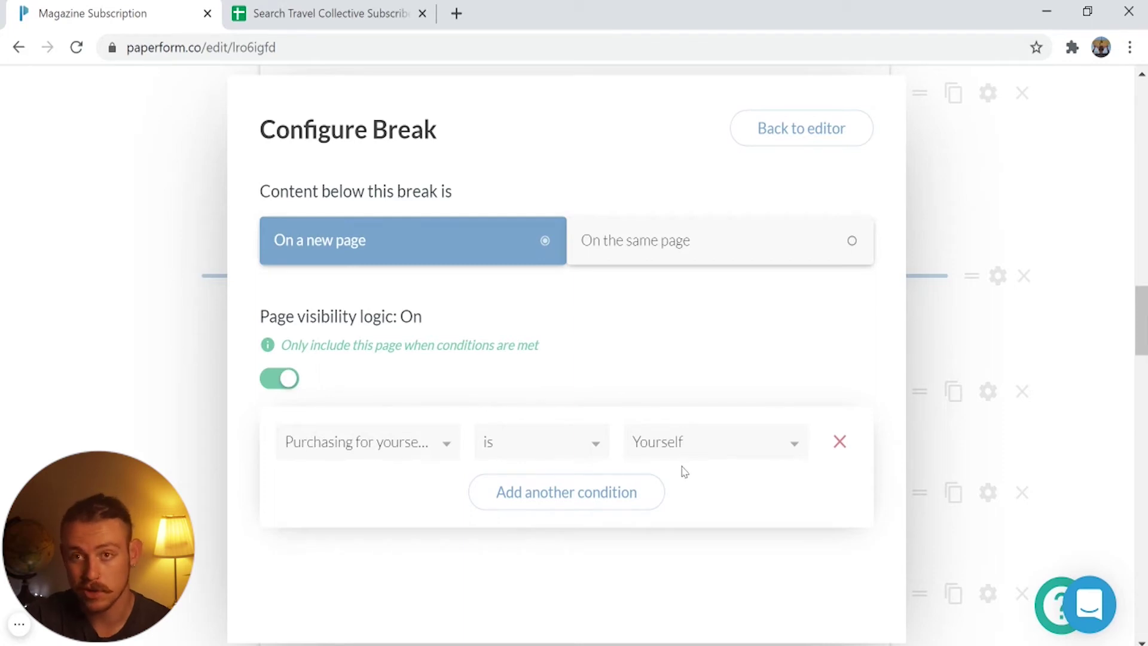
pyautogui.click(183, 412)
# Check the visibility condition of the page break above Billing Details and close its settings.
pyautogui.scroll(-2, 461, 413)
pyautogui.scroll(-10, 477, 437)
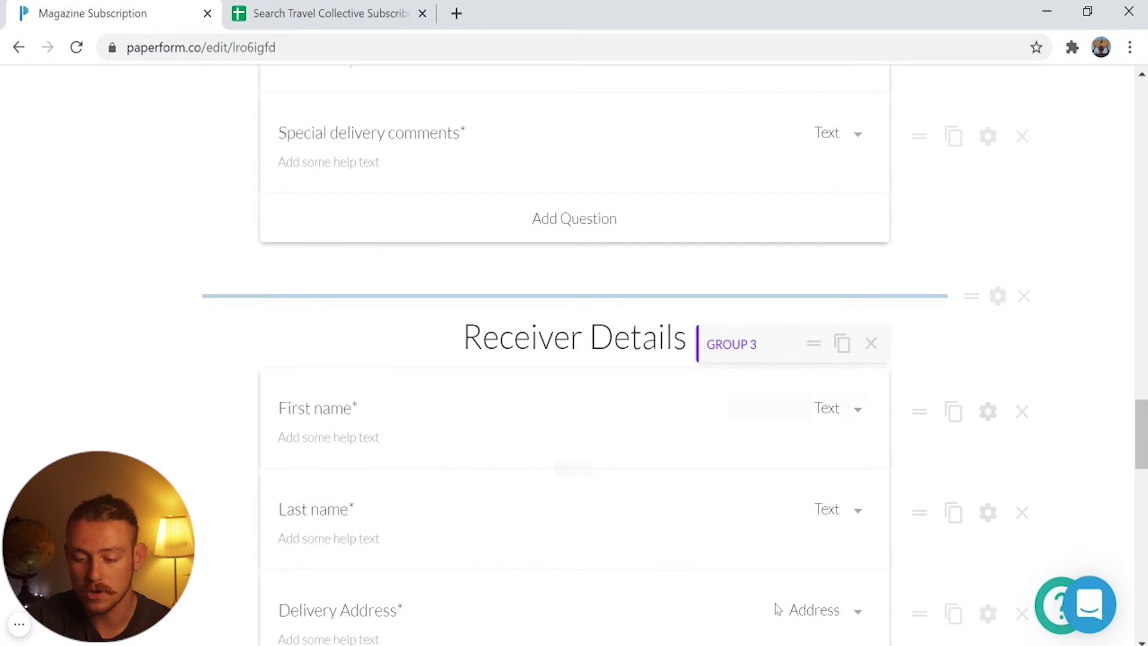
pyautogui.scroll(-8, 662, 481)
pyautogui.scroll(3, 786, 410)
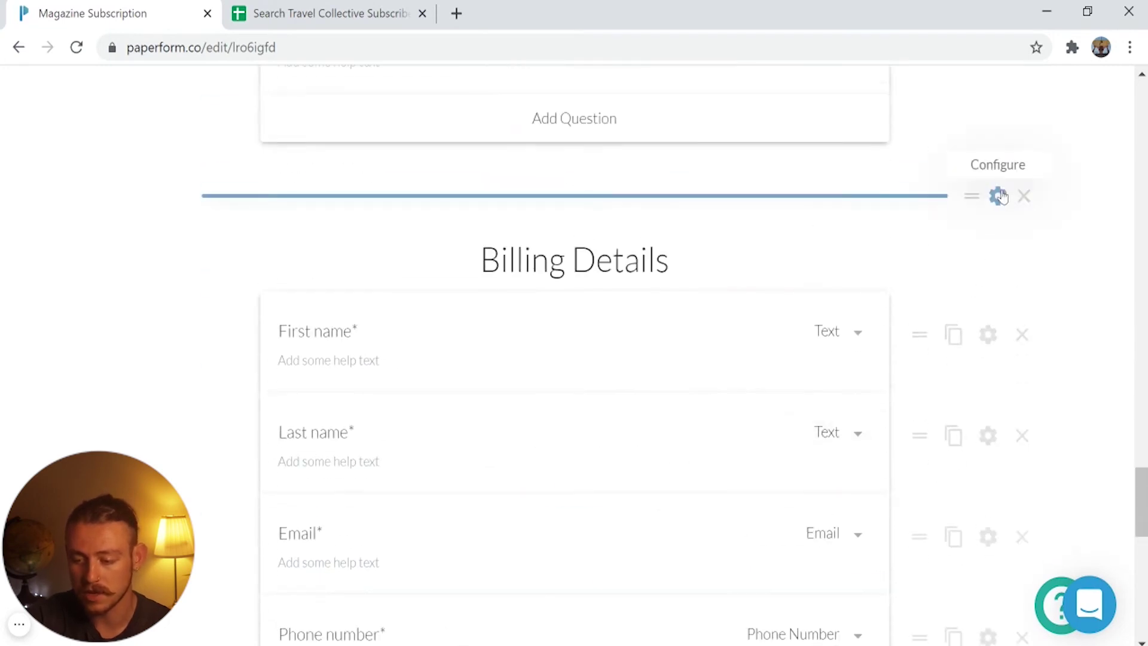
pyautogui.click(998, 196)
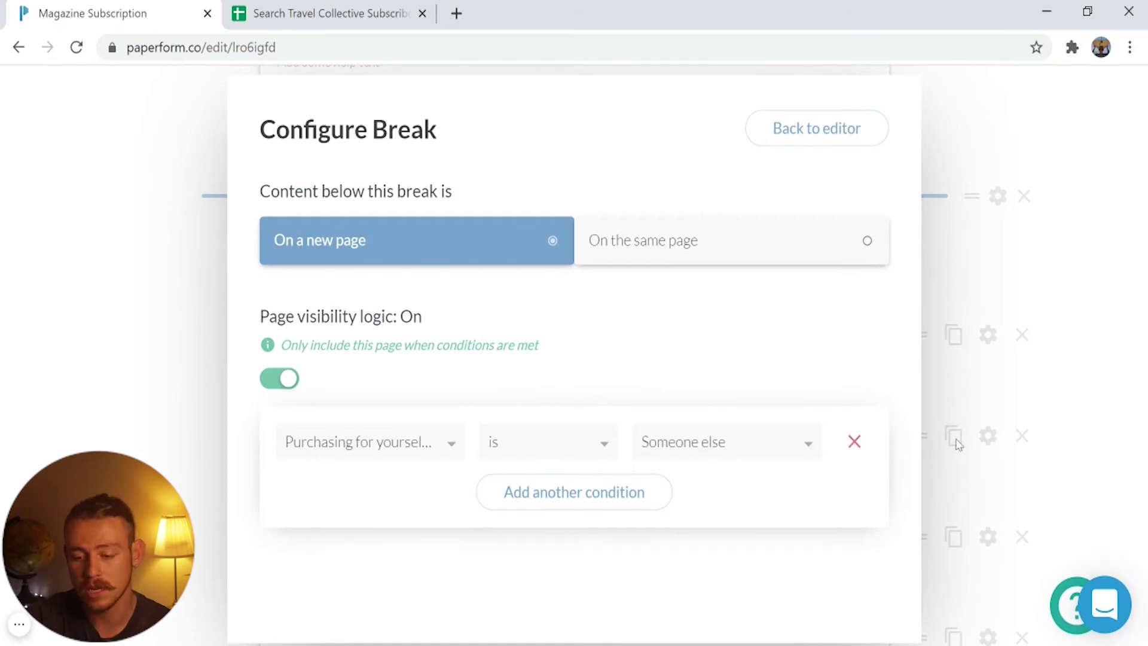
pyautogui.click(42, 333)
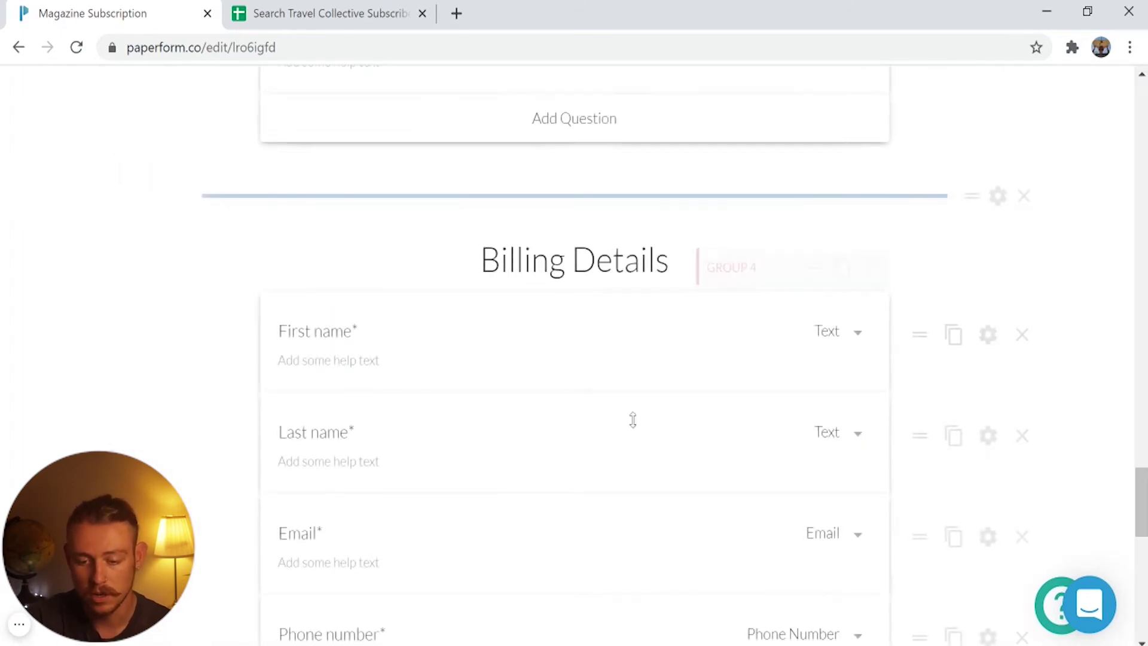
# View the form's Theme Settings and return to the editor.
pyautogui.scroll(15, 652, 420)
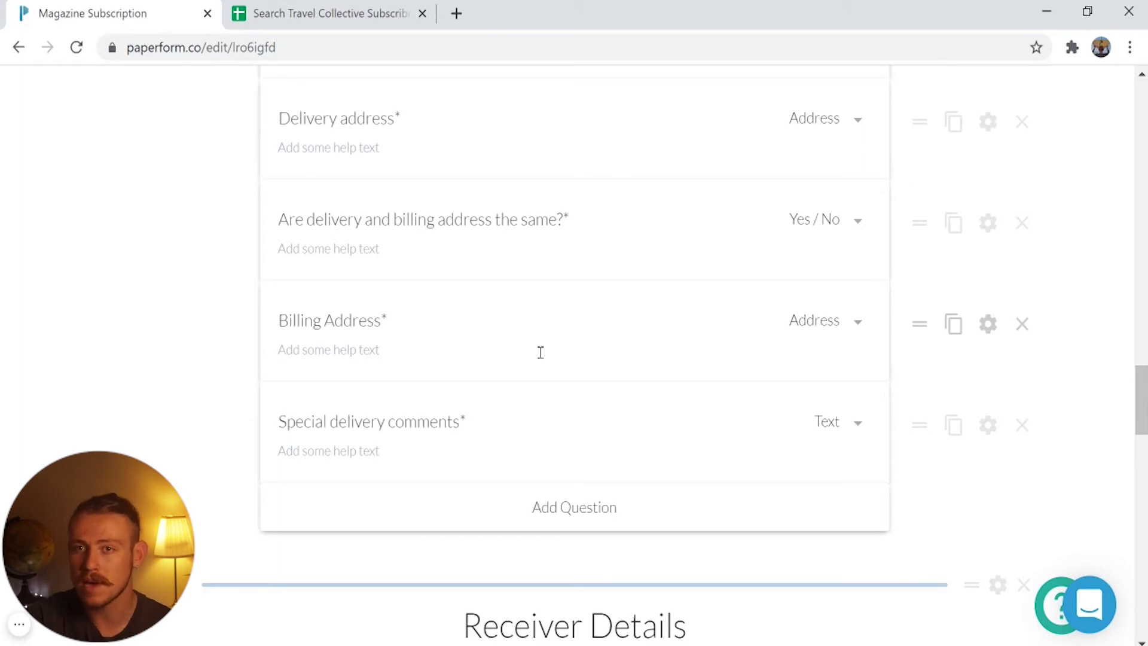
pyautogui.scroll(15, 540, 352)
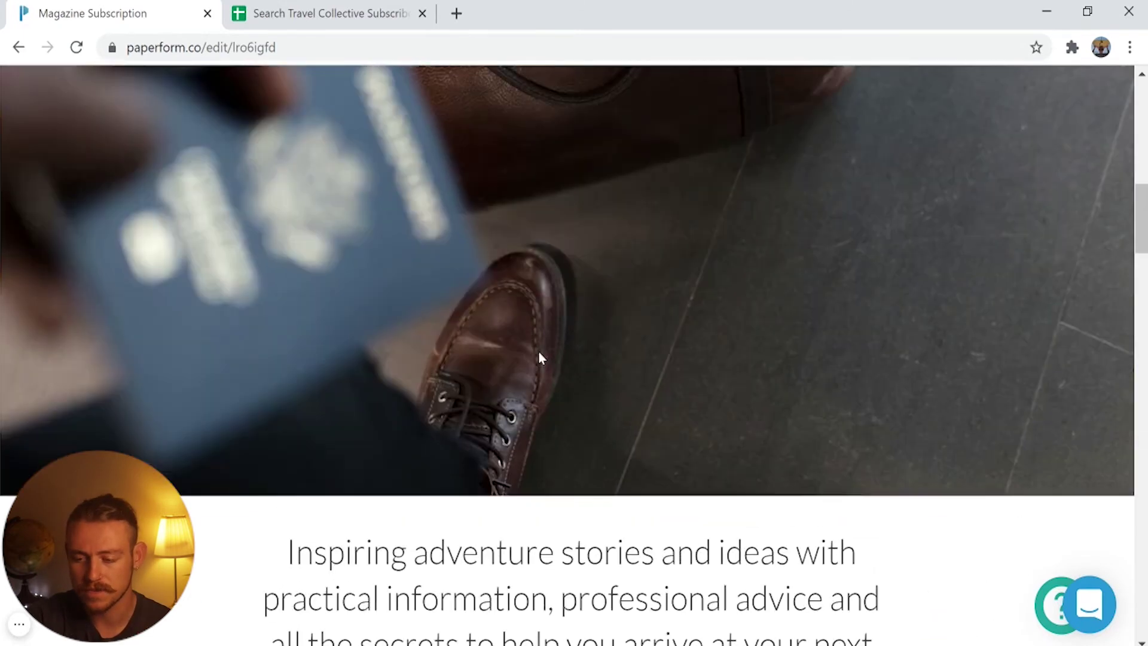
pyautogui.scroll(1, 538, 352)
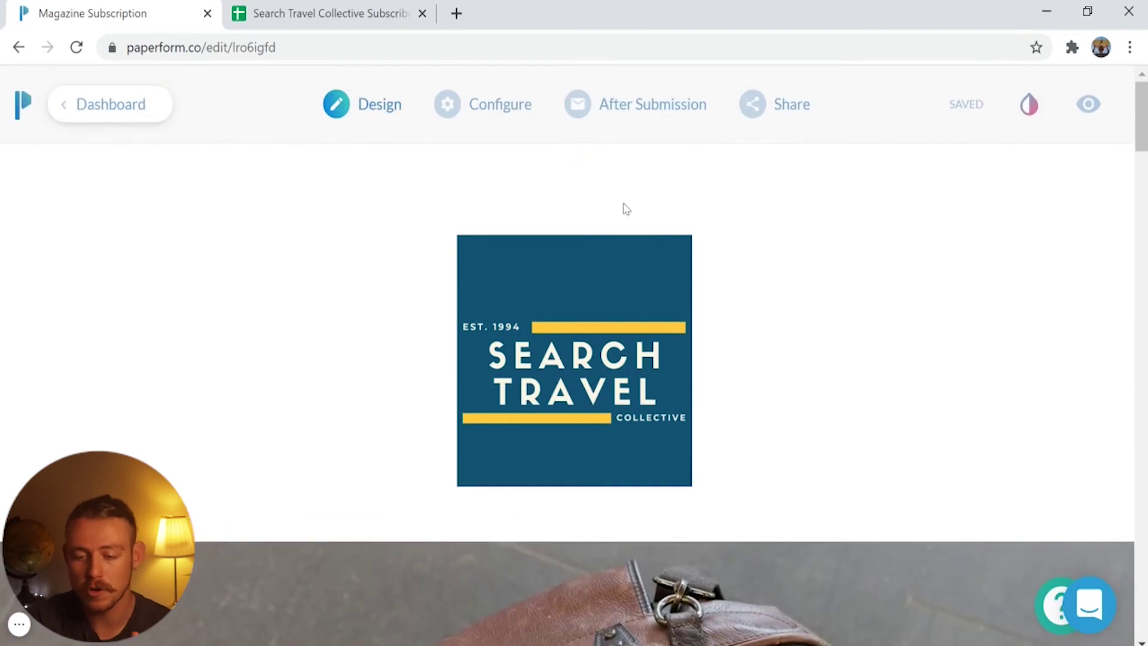
pyautogui.click(1029, 107)
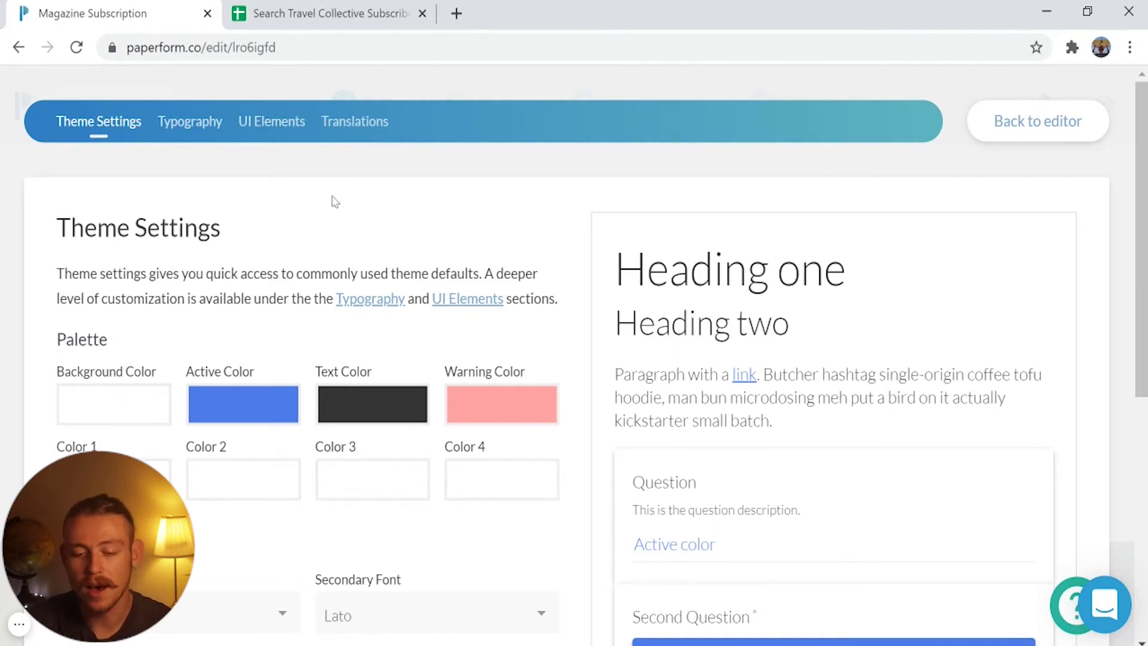
pyautogui.click(1048, 122)
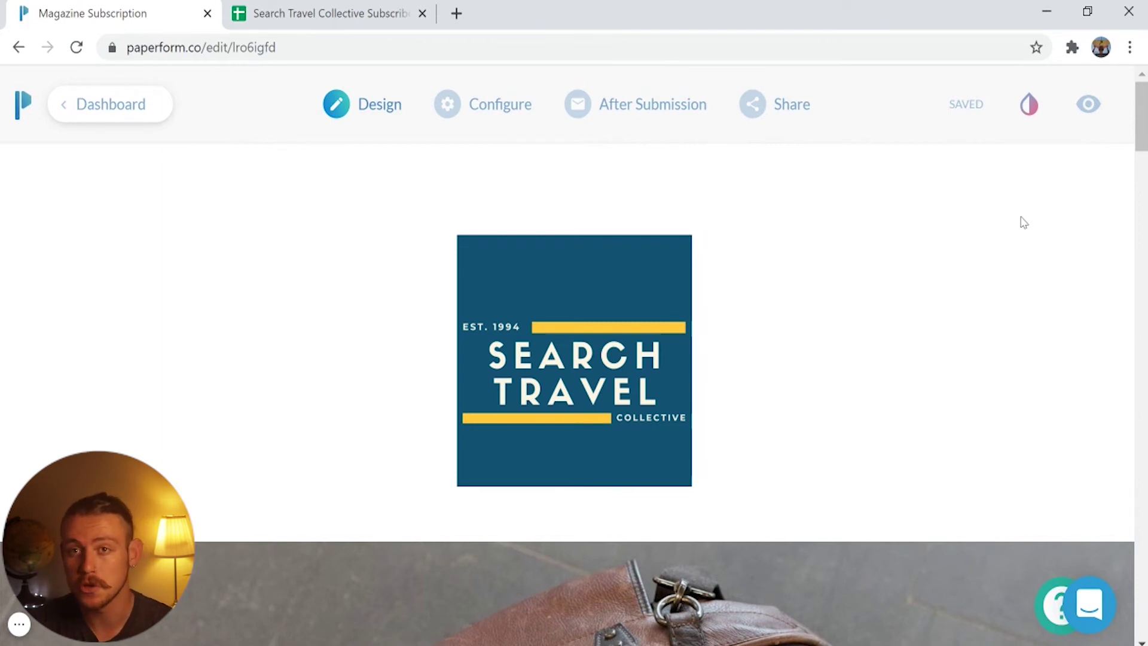
# Open the form's Integrations & Webhooks page and look over the available direct integrations.
pyautogui.moveTo(663, 105)
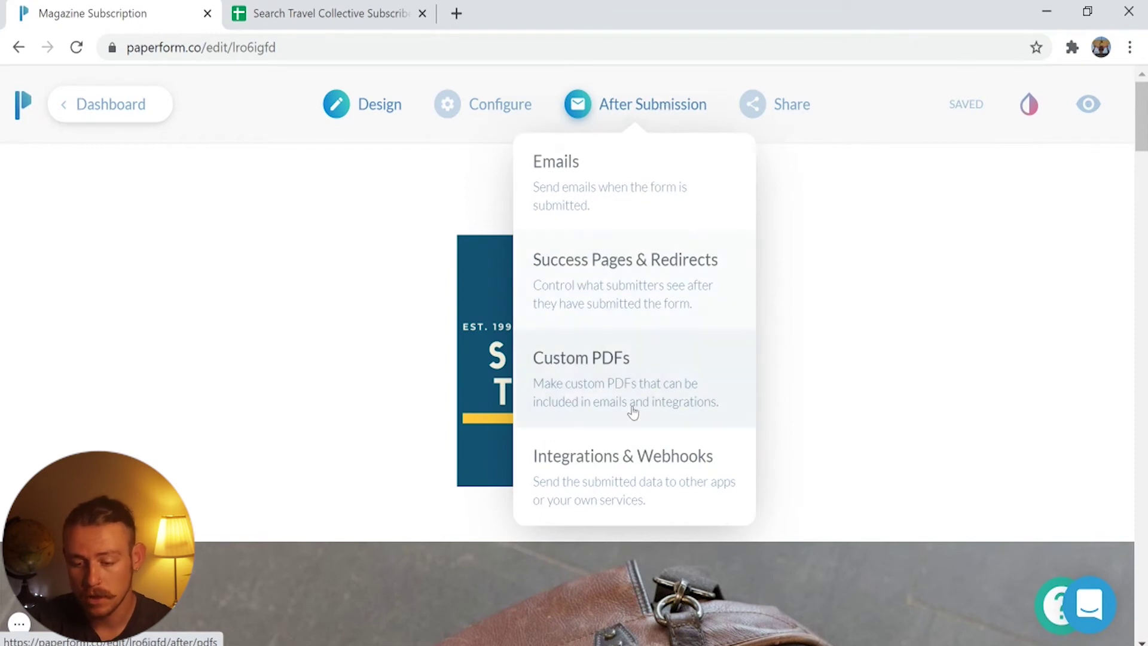
pyautogui.click(616, 496)
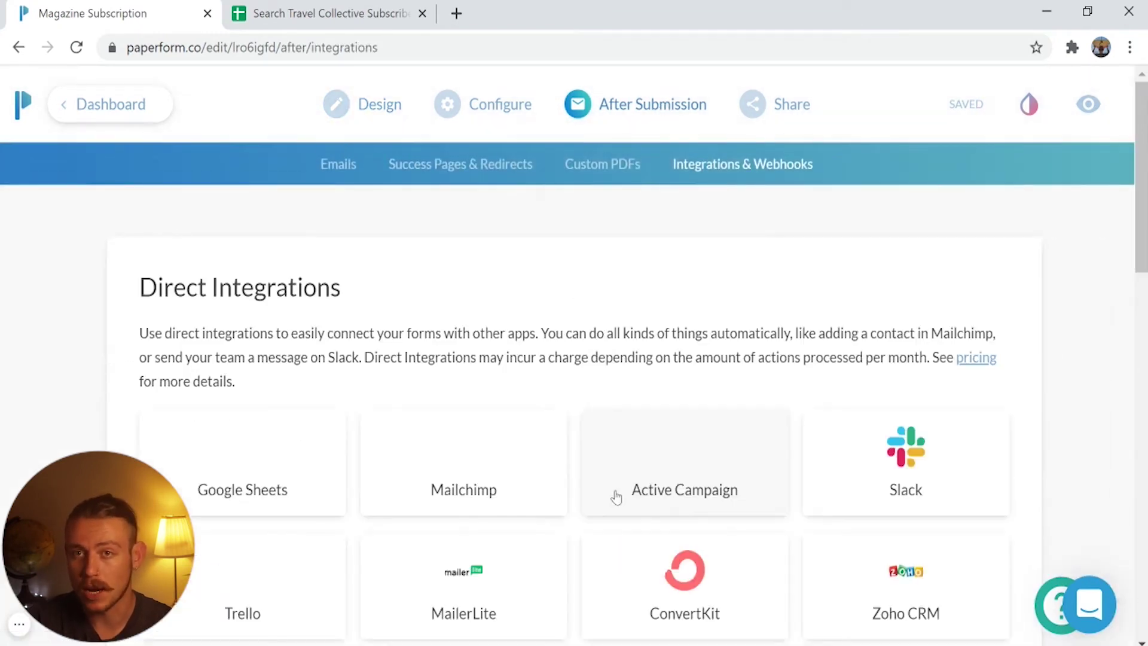
pyautogui.scroll(-2, 539, 339)
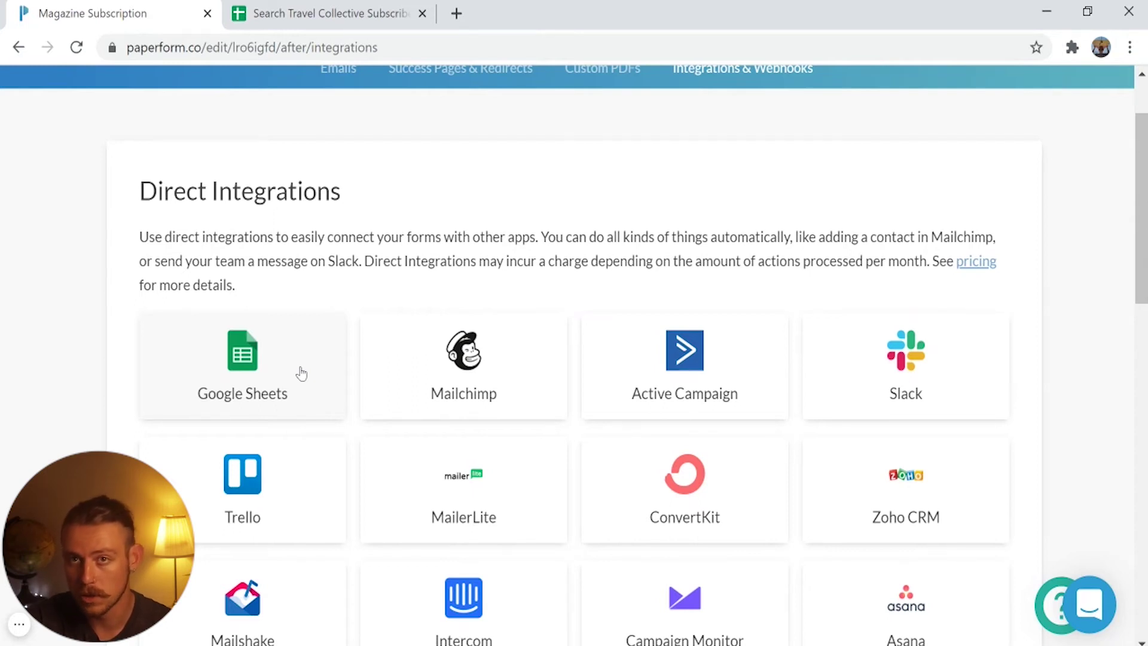
# Switch to the Search Travel Collective Subscriber List in Google Sheets and clear the subscriber entry in row 2, columns A to G.
pyautogui.click(350, 13)
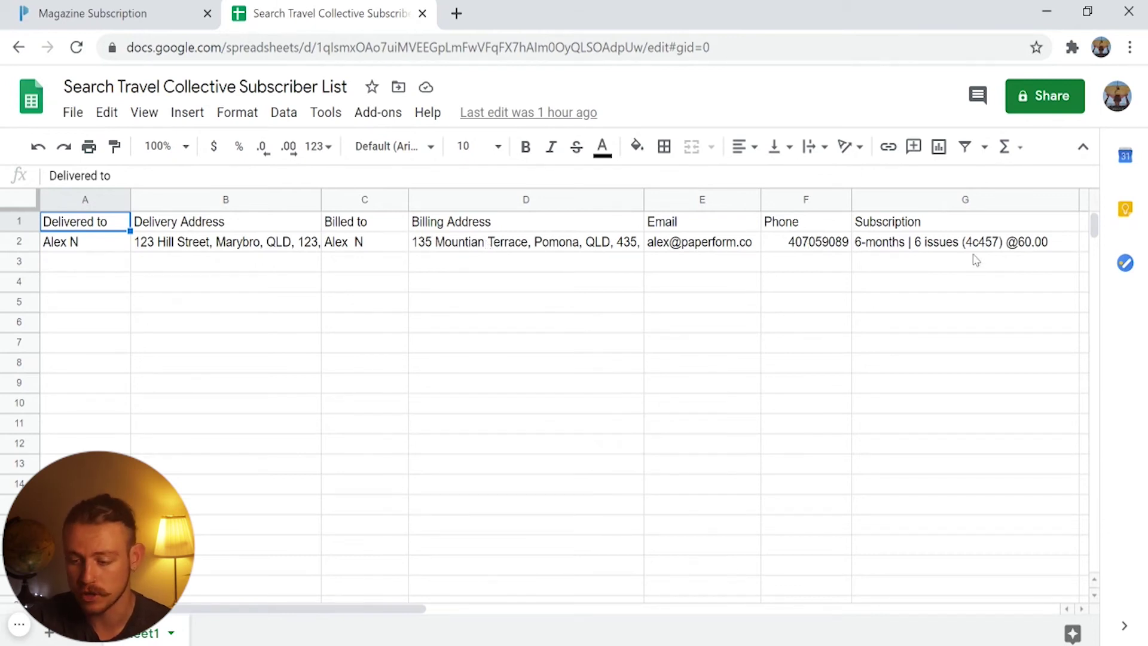
pyautogui.moveTo(82, 247); pyautogui.dragTo(881, 243)
pyautogui.press('Delete')
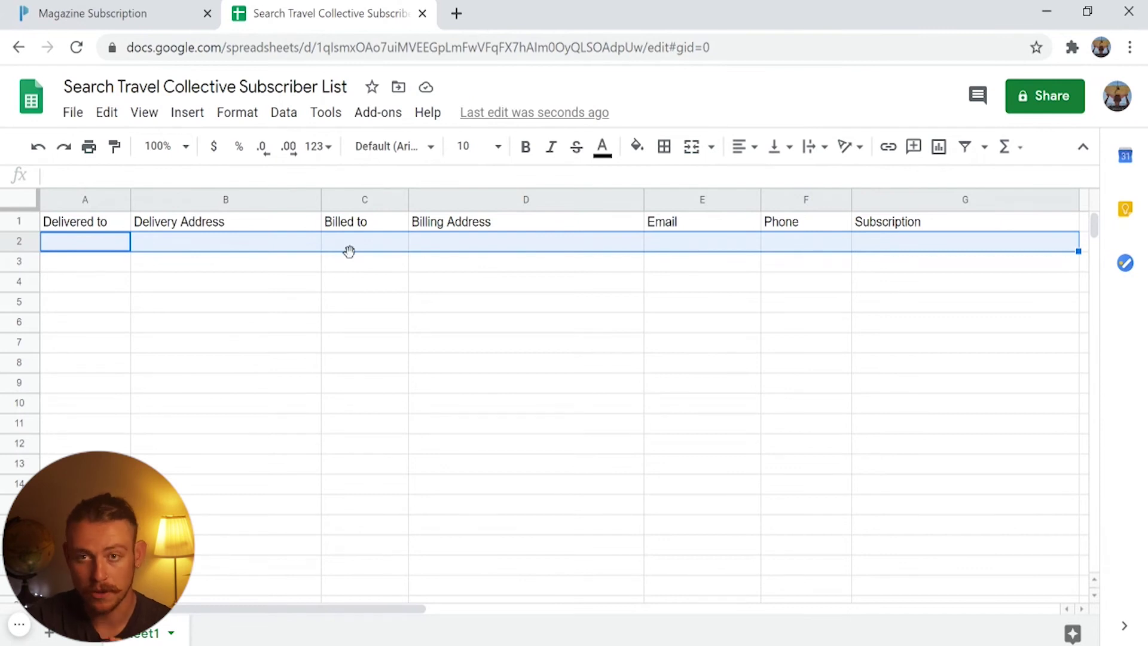
# Switch back to Paperform and open the existing Add Row to Sheet integration for editing.
pyautogui.click(89, 13)
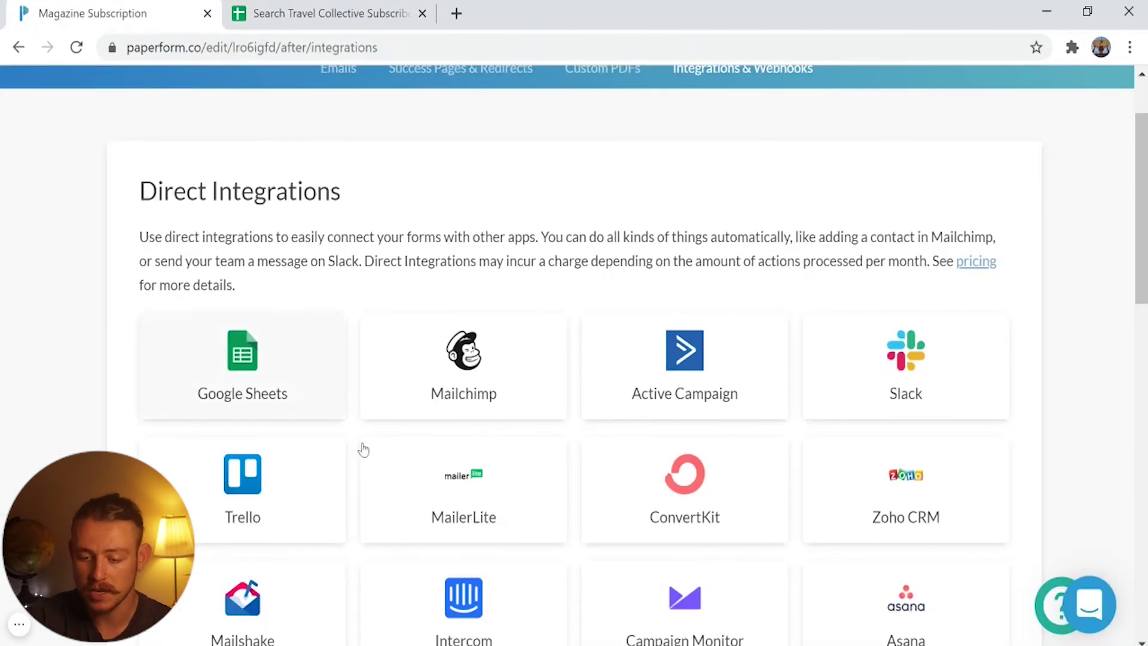
pyautogui.scroll(-10, 361, 449)
pyautogui.scroll(-3, 397, 478)
pyautogui.click(964, 240)
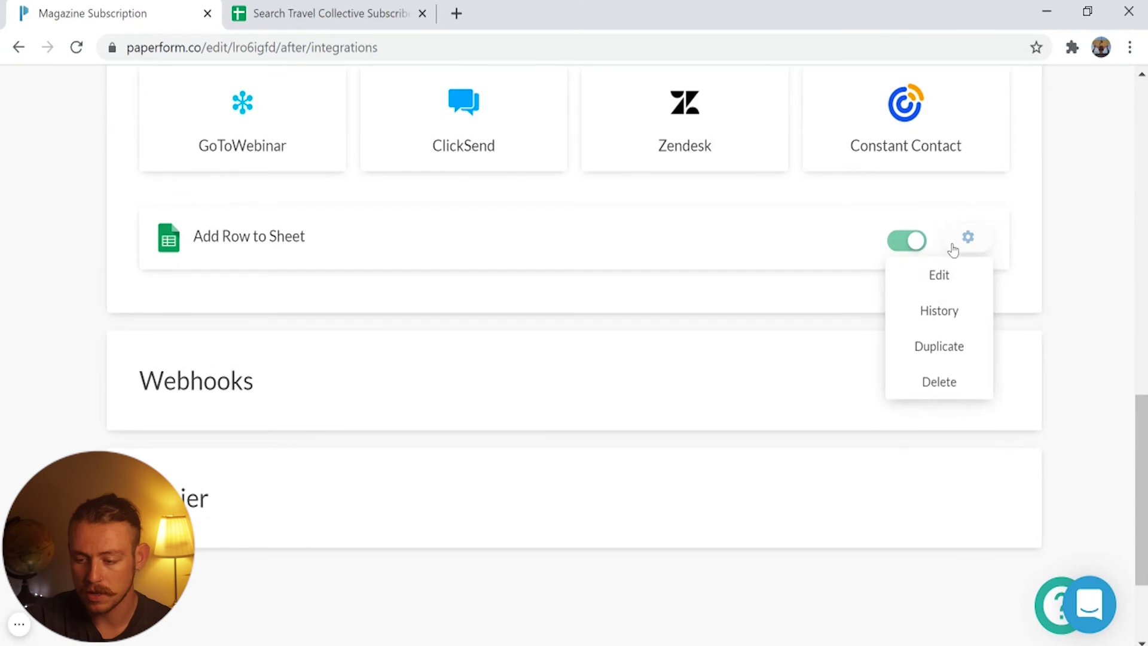
pyautogui.click(950, 289)
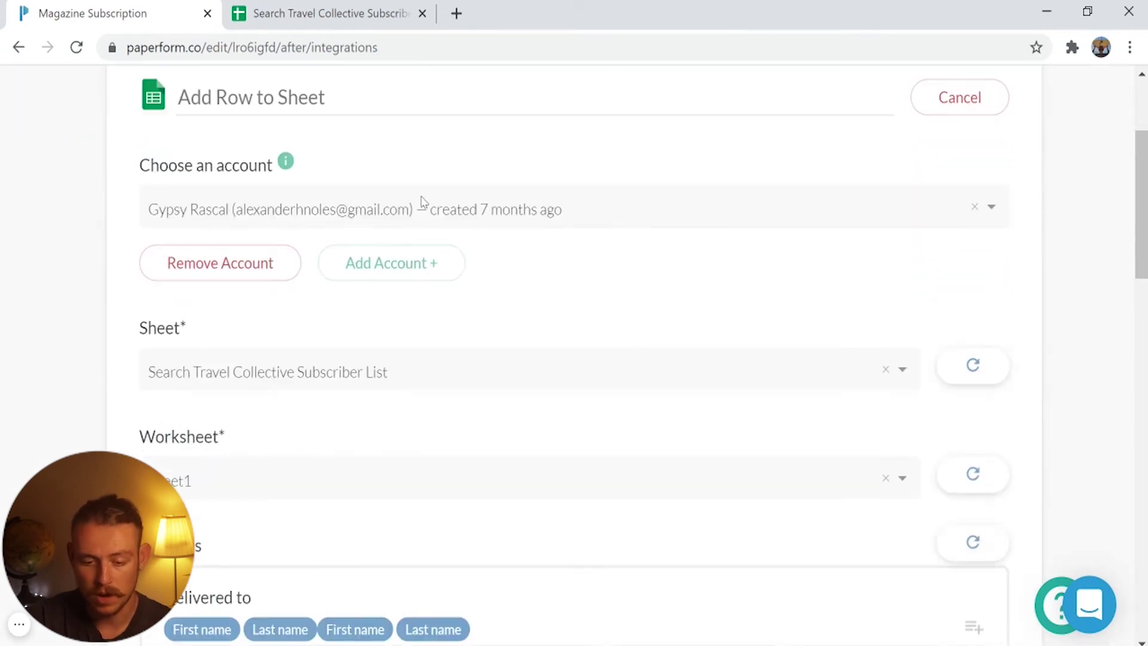
# Review the integration's selected sheet, worksheet and the form answers mapped to each column, from Delivered to through Subscription.
pyautogui.scroll(-2, 422, 216)
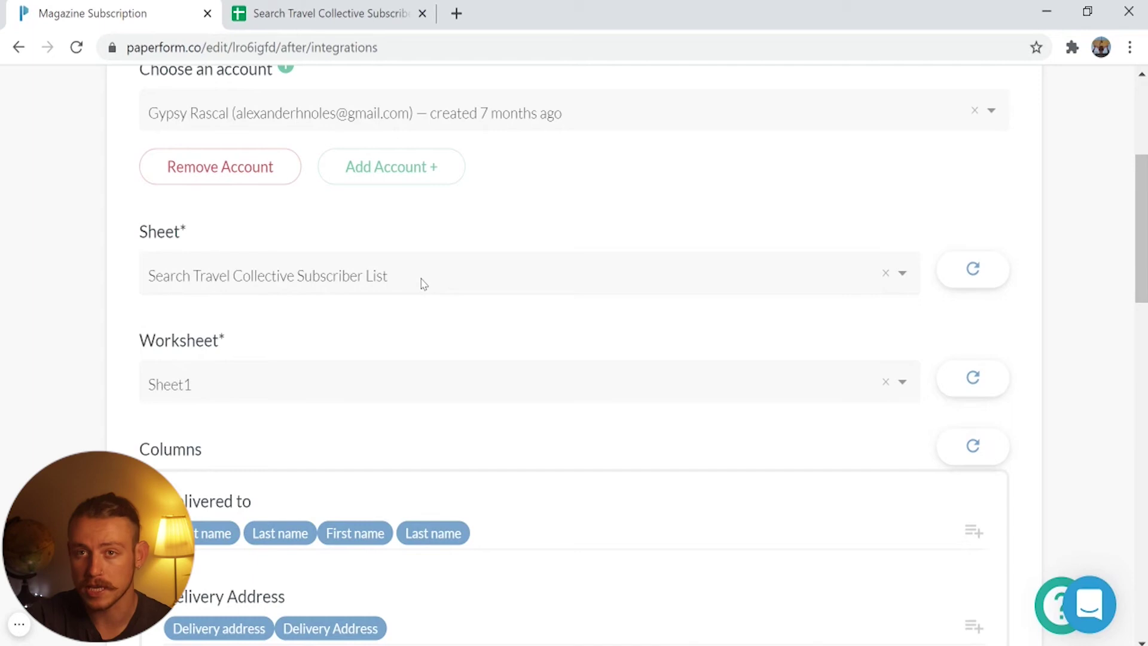
pyautogui.scroll(-3, 422, 281)
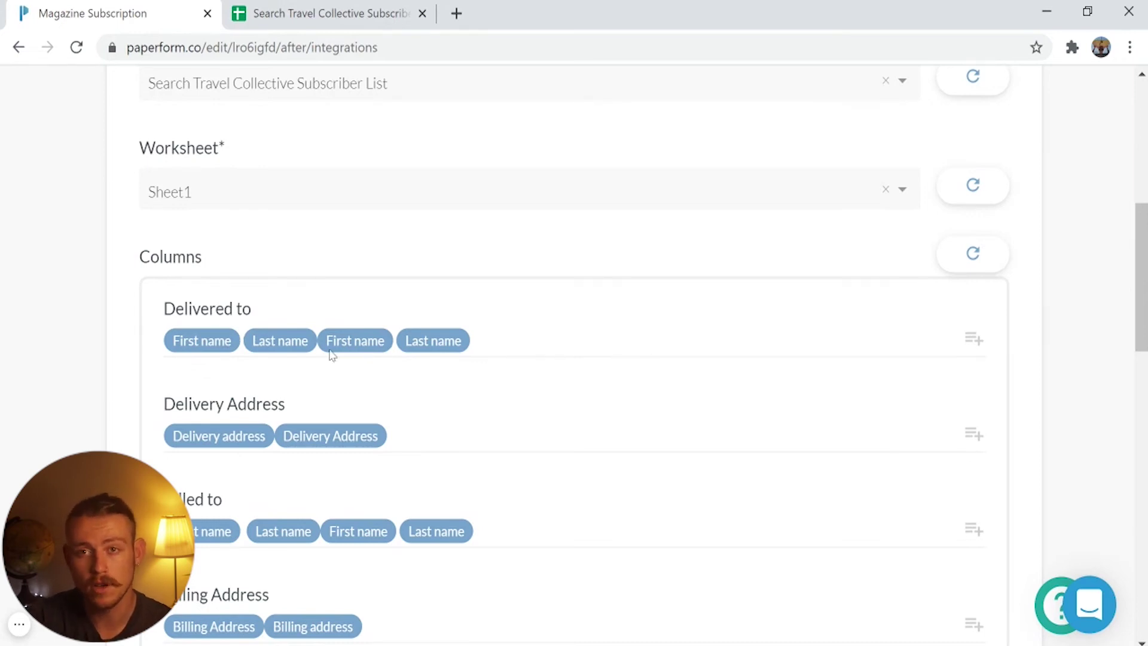
pyautogui.scroll(-2, 332, 356)
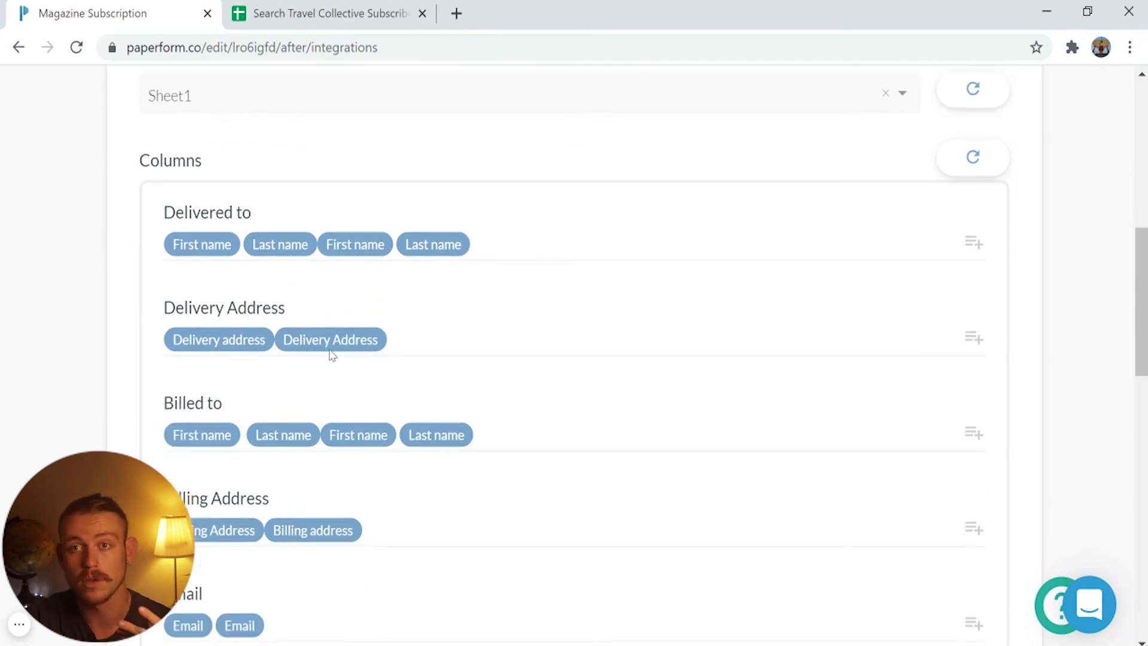
pyautogui.scroll(-4, 333, 356)
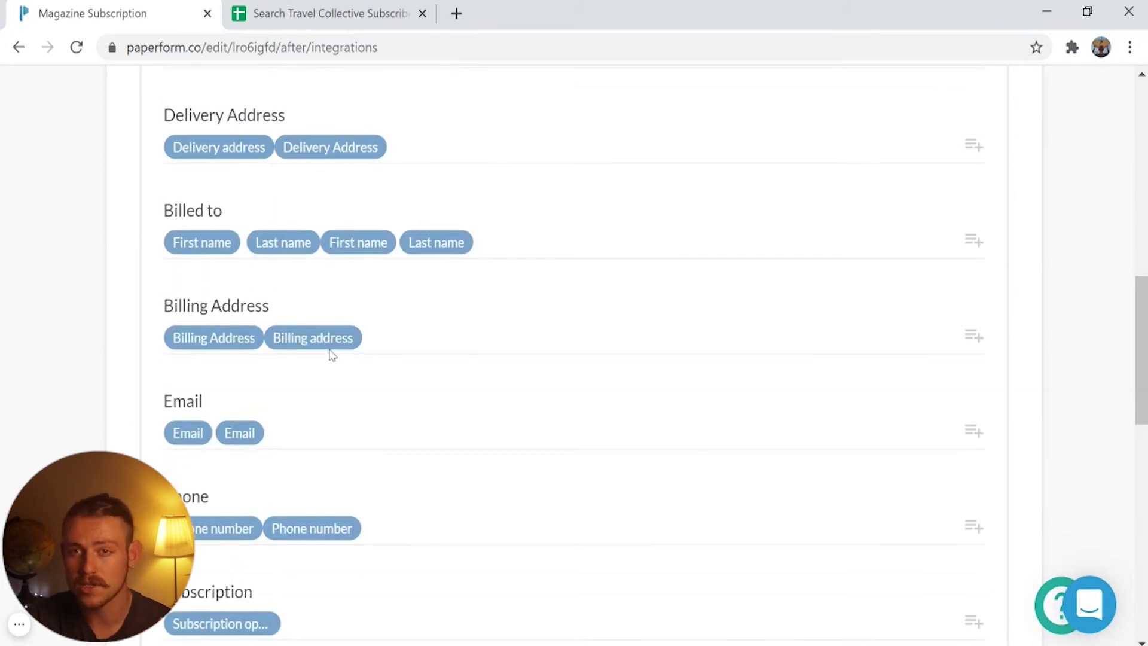
# Send a test of the Add Row to Sheet setup and switch to Google Sheets to check the subscriber list.
pyautogui.scroll(-2, 333, 356)
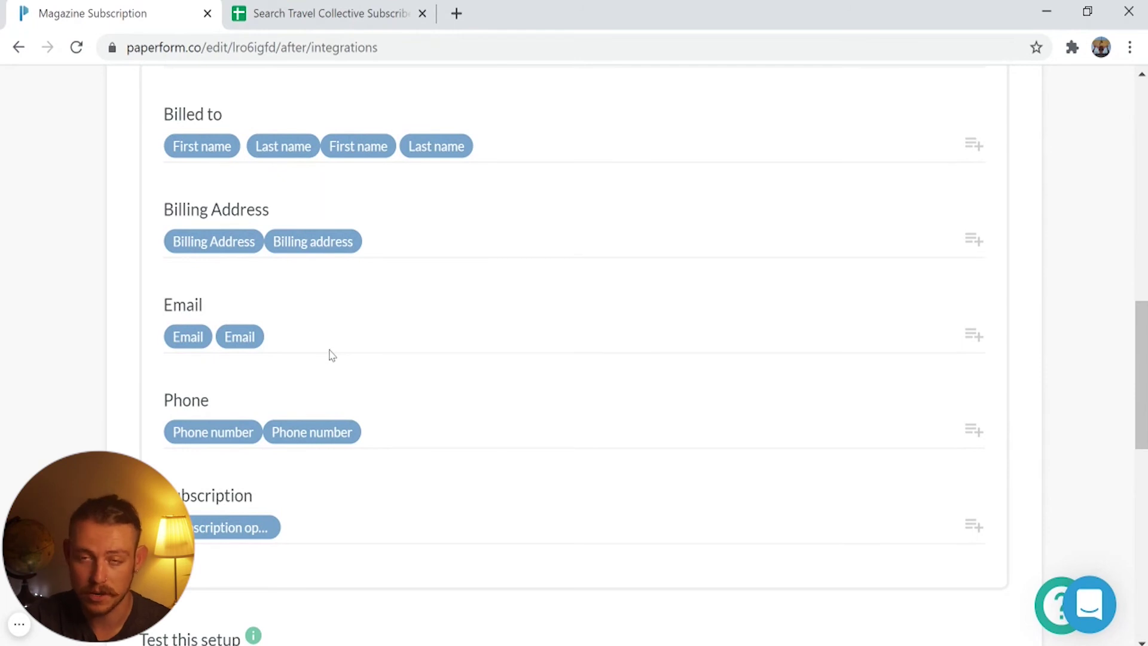
pyautogui.scroll(-4, 332, 356)
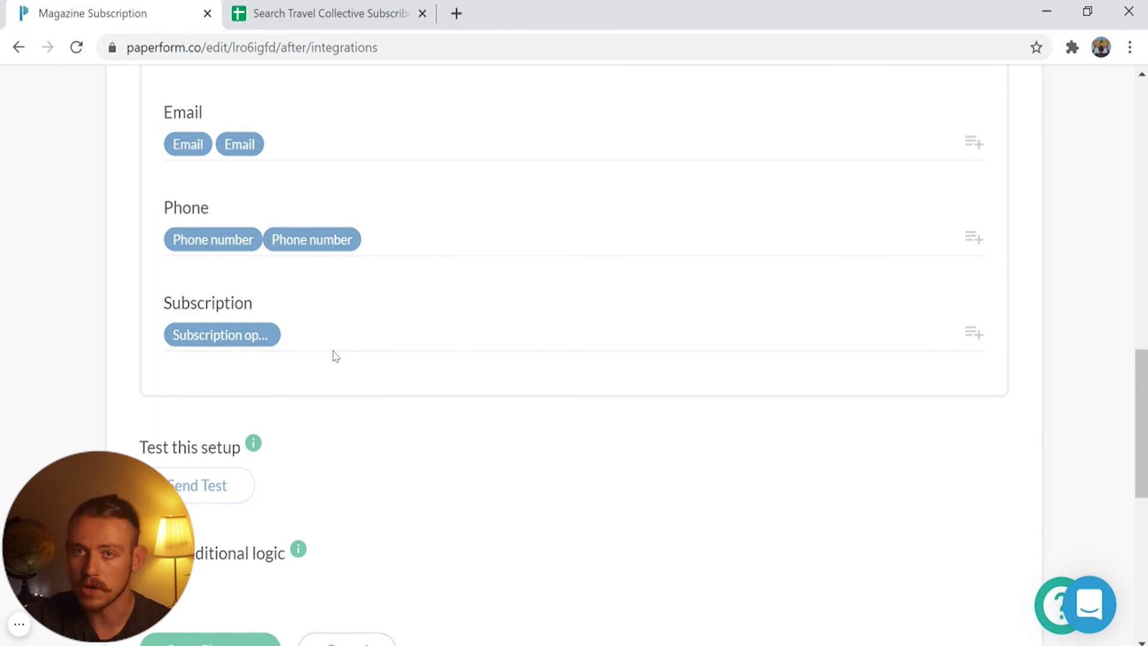
pyautogui.scroll(-2, 347, 338)
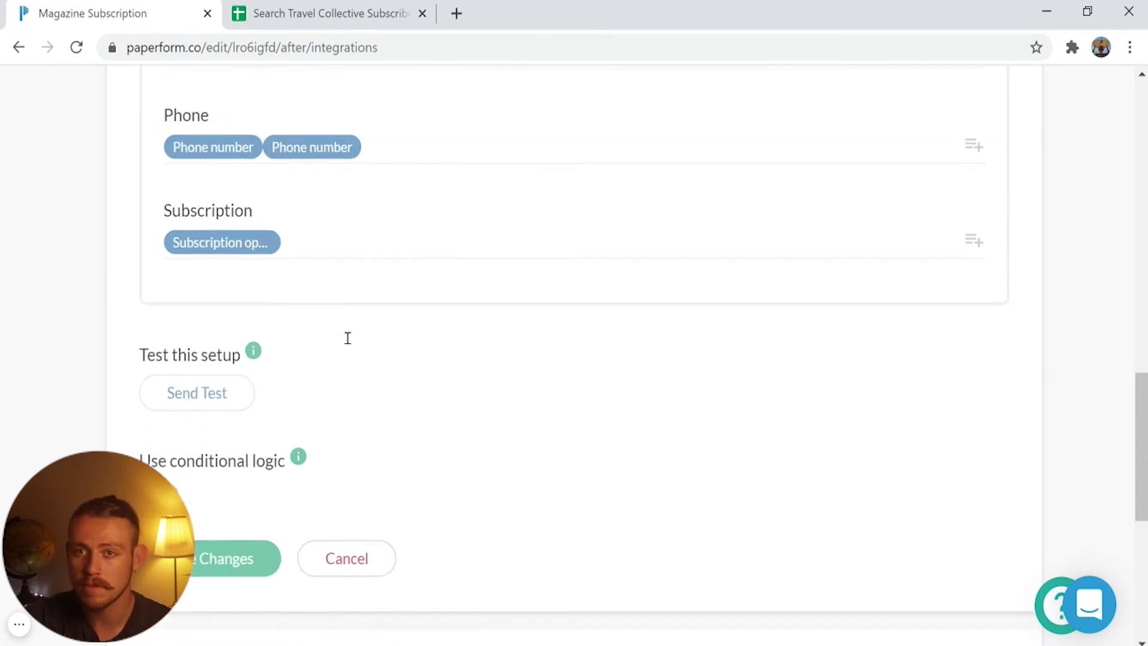
pyautogui.click(216, 392)
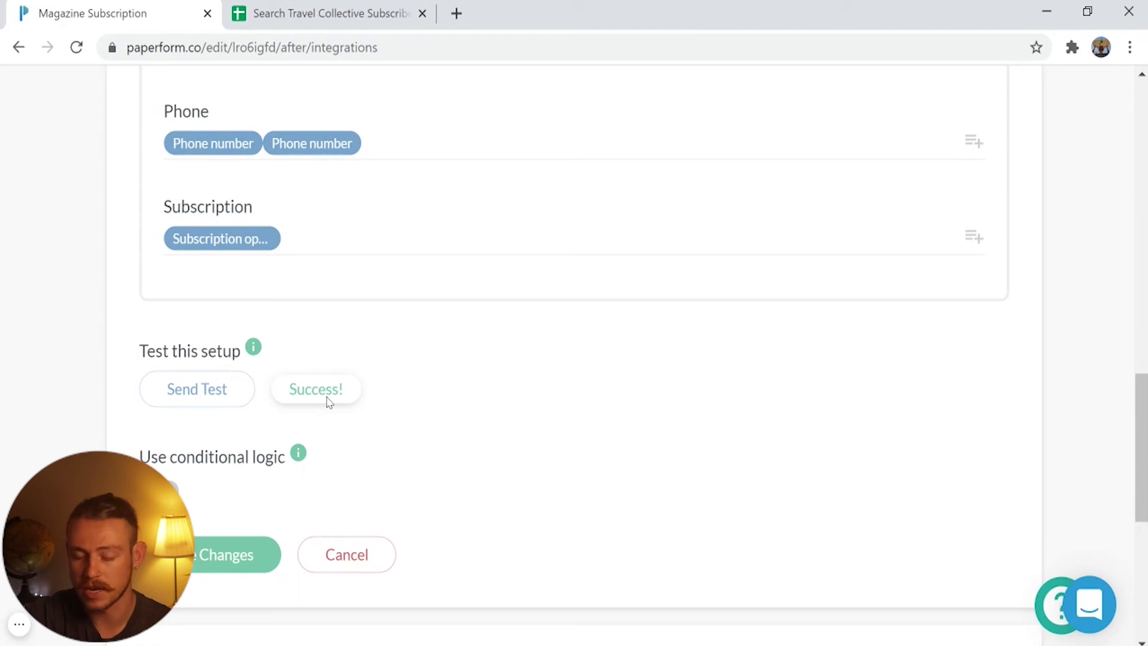
pyautogui.click(319, 17)
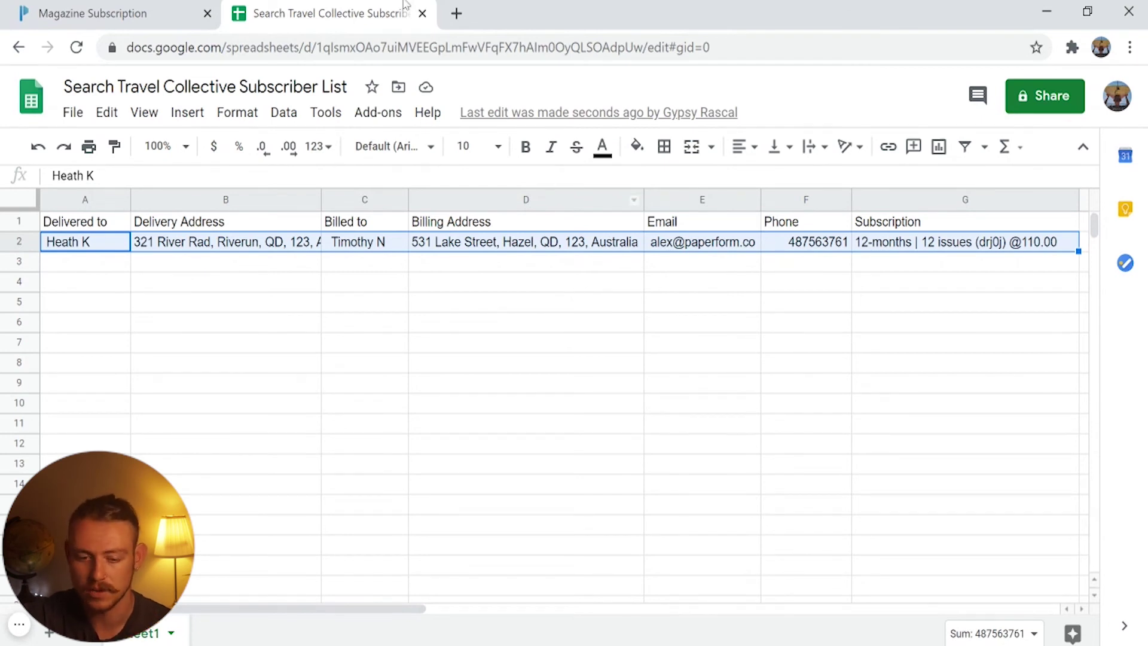
# Switch back to Paperform and open the Search Travel Collective Subscription custom email for editing from the After Submission emails.
pyautogui.click(174, 5)
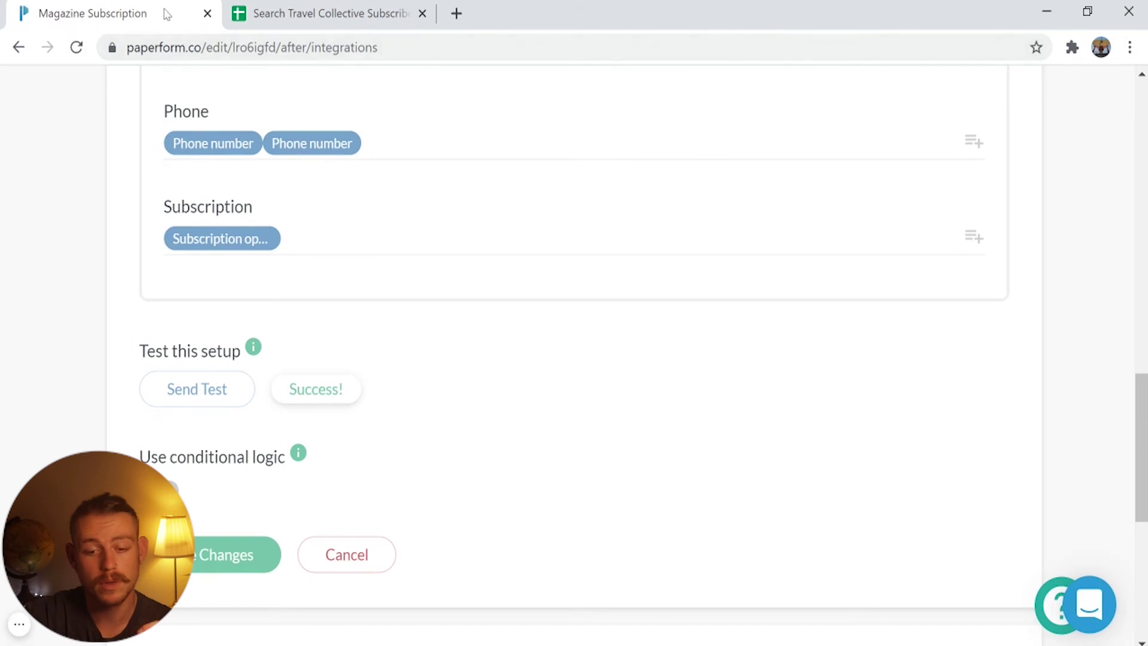
pyautogui.scroll(15, 551, 345)
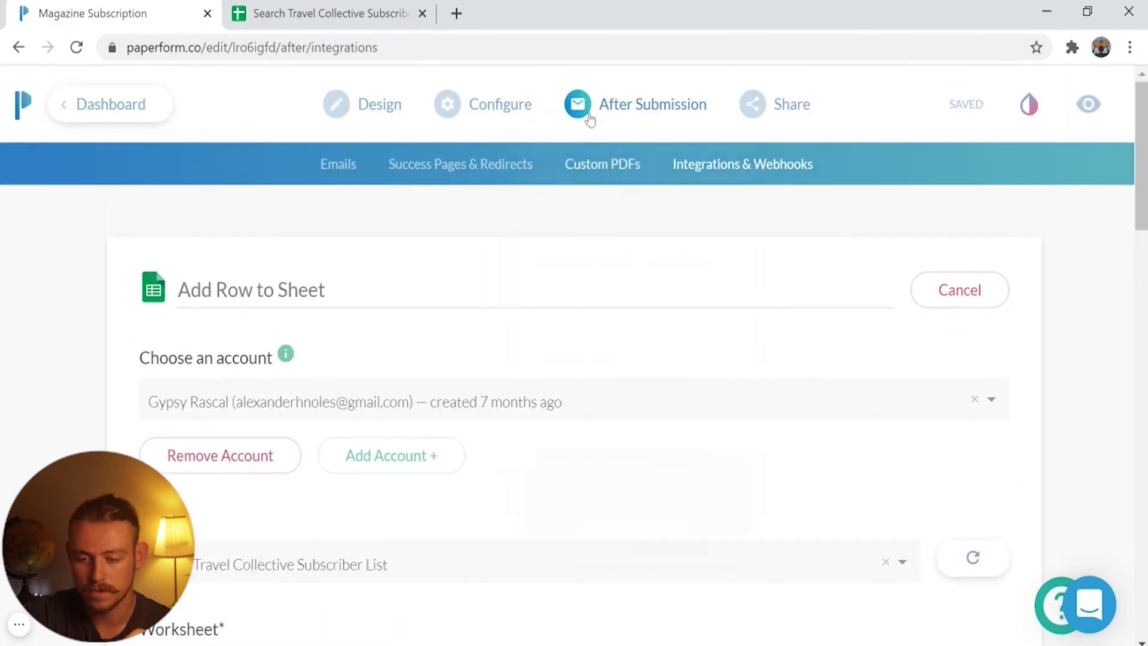
pyautogui.moveTo(592, 114)
pyautogui.click(588, 186)
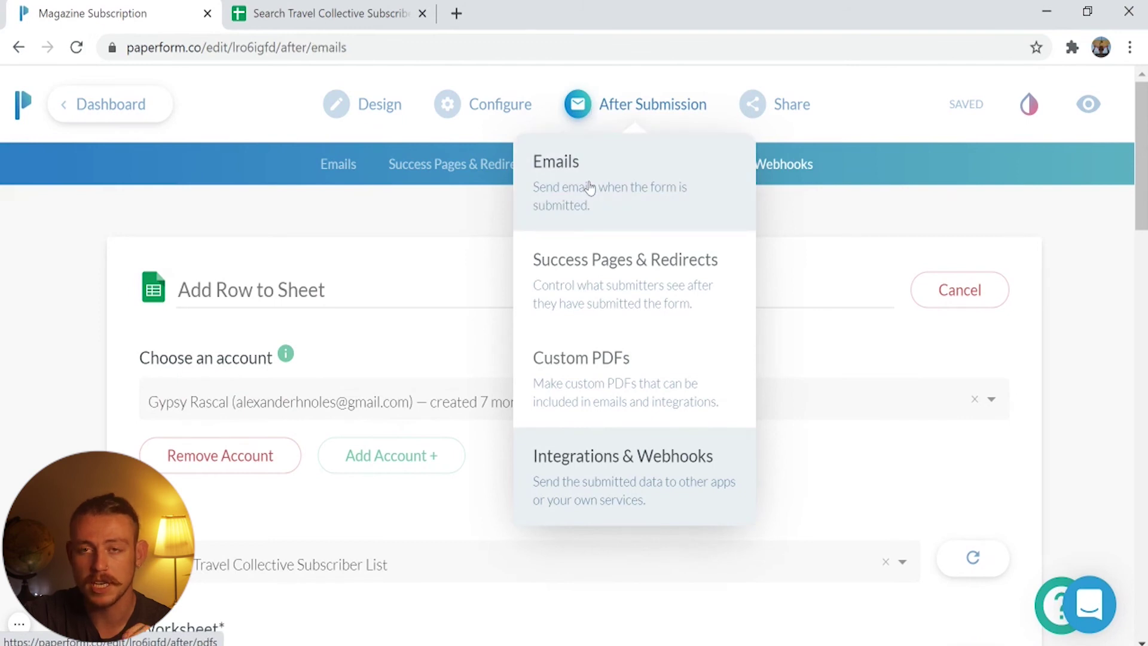
pyautogui.scroll(-2, 589, 189)
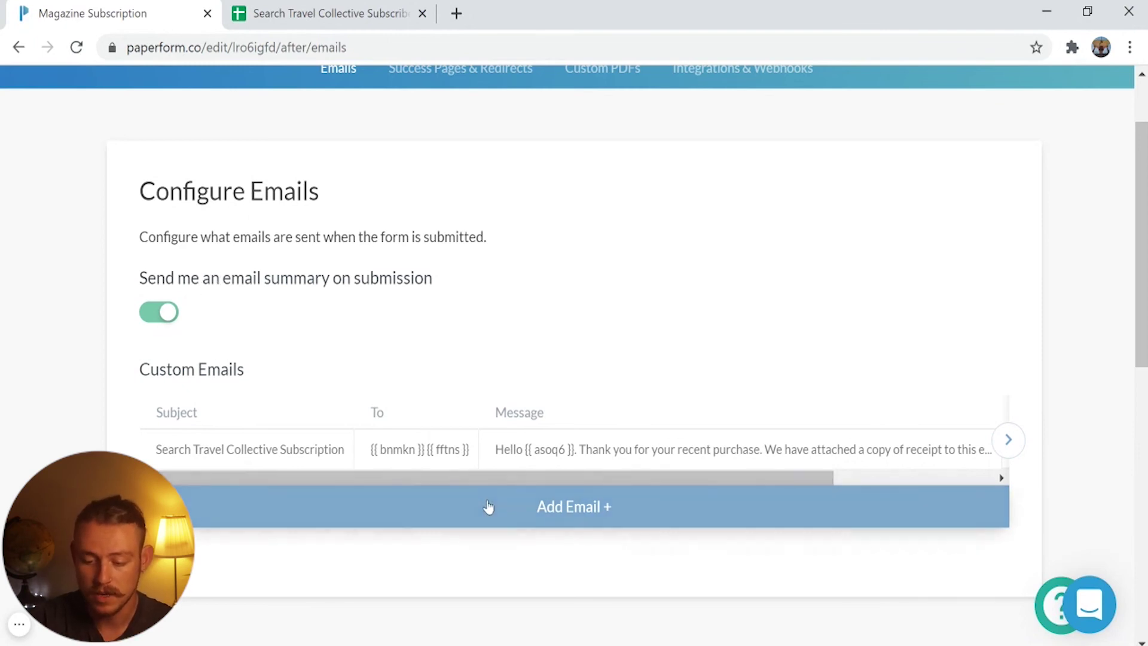
pyautogui.moveTo(486, 478); pyautogui.dragTo(636, 478)
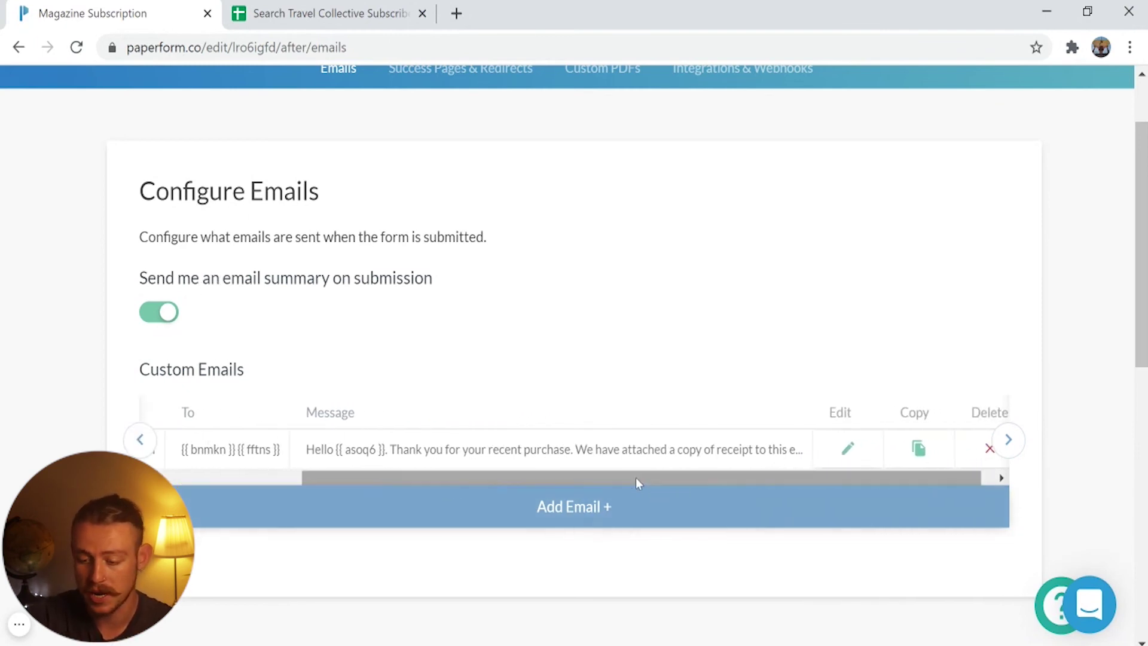
pyautogui.click(848, 449)
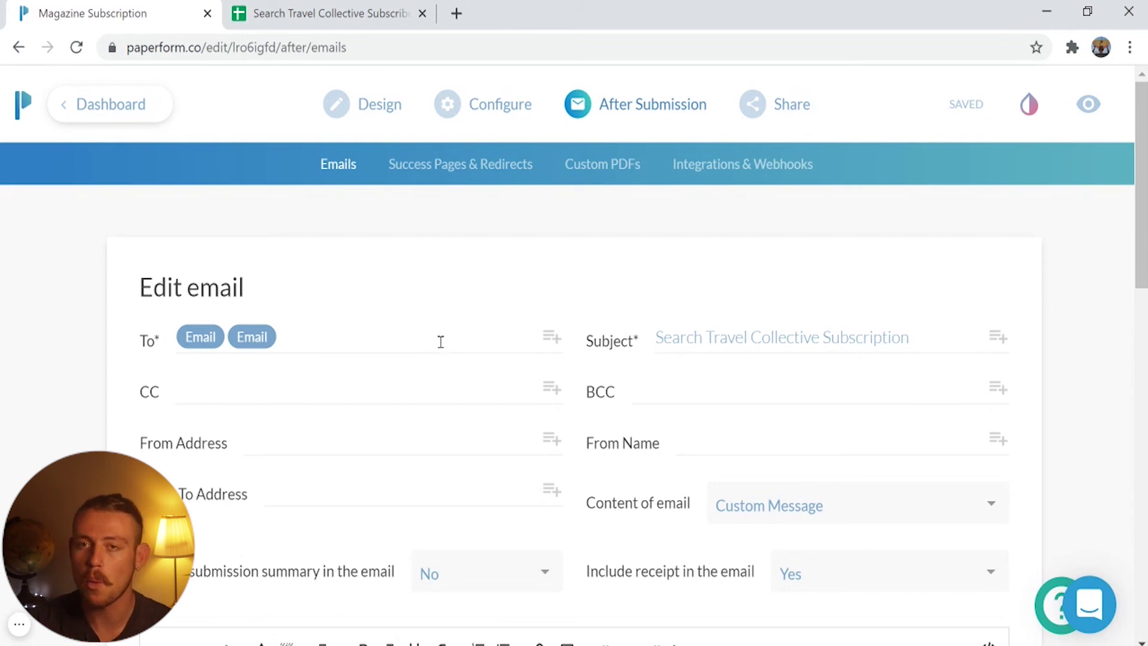
# Examine the form answers that can be inserted as the email's To recipients, and the From Address field.
pyautogui.click(406, 344)
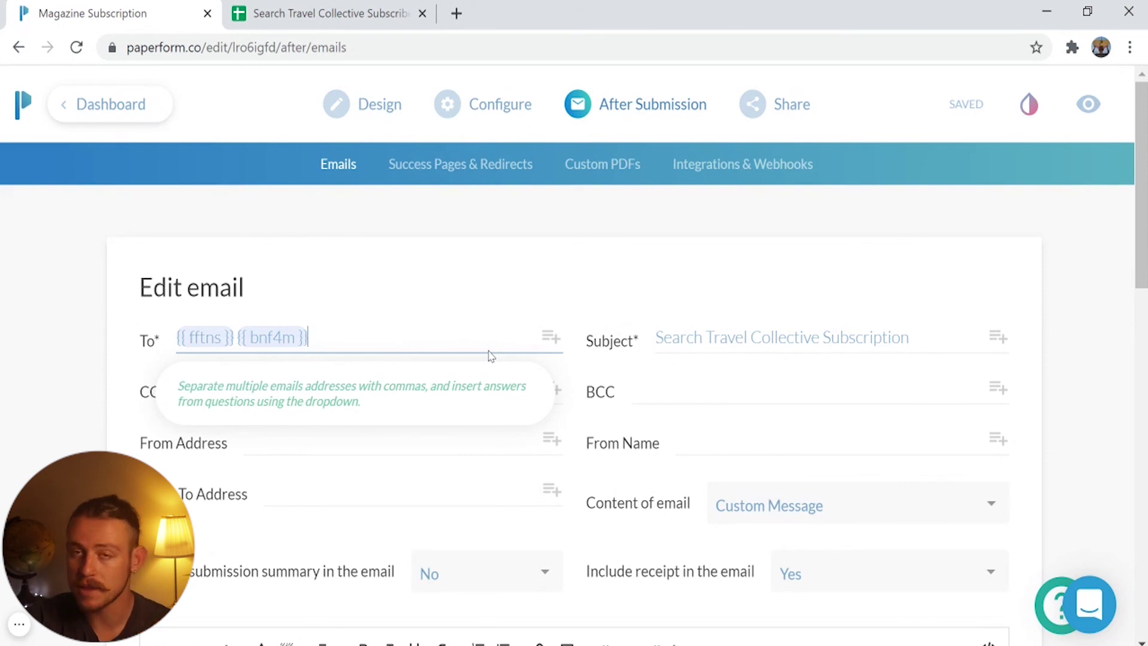
pyautogui.click(543, 343)
pyautogui.scroll(-3, 543, 343)
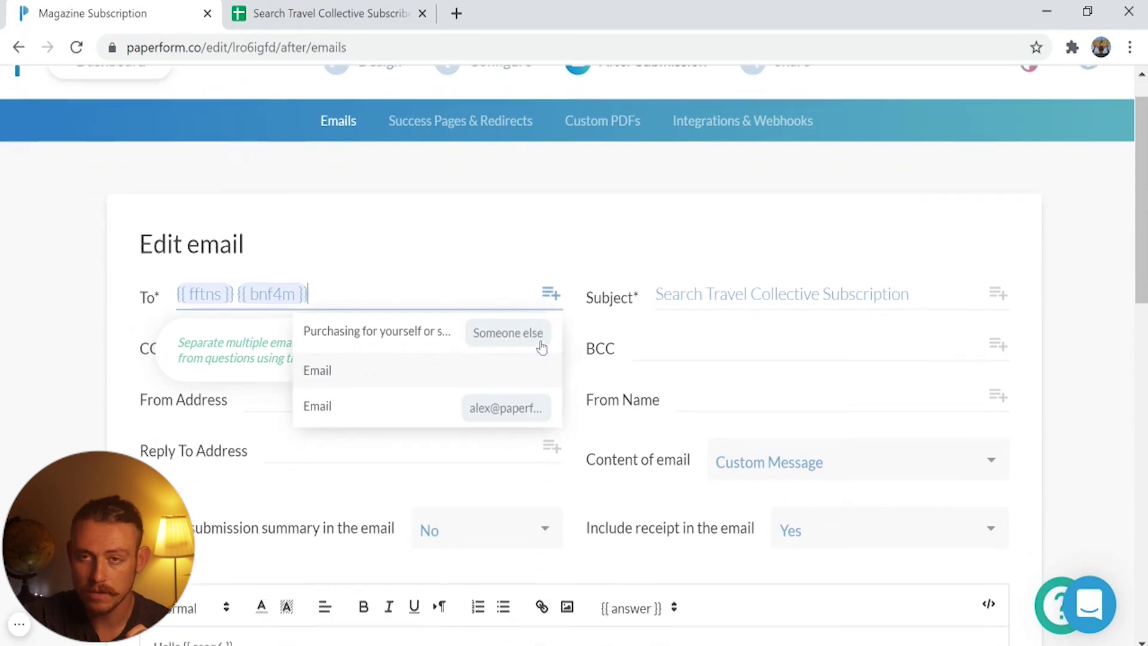
pyautogui.click(625, 469)
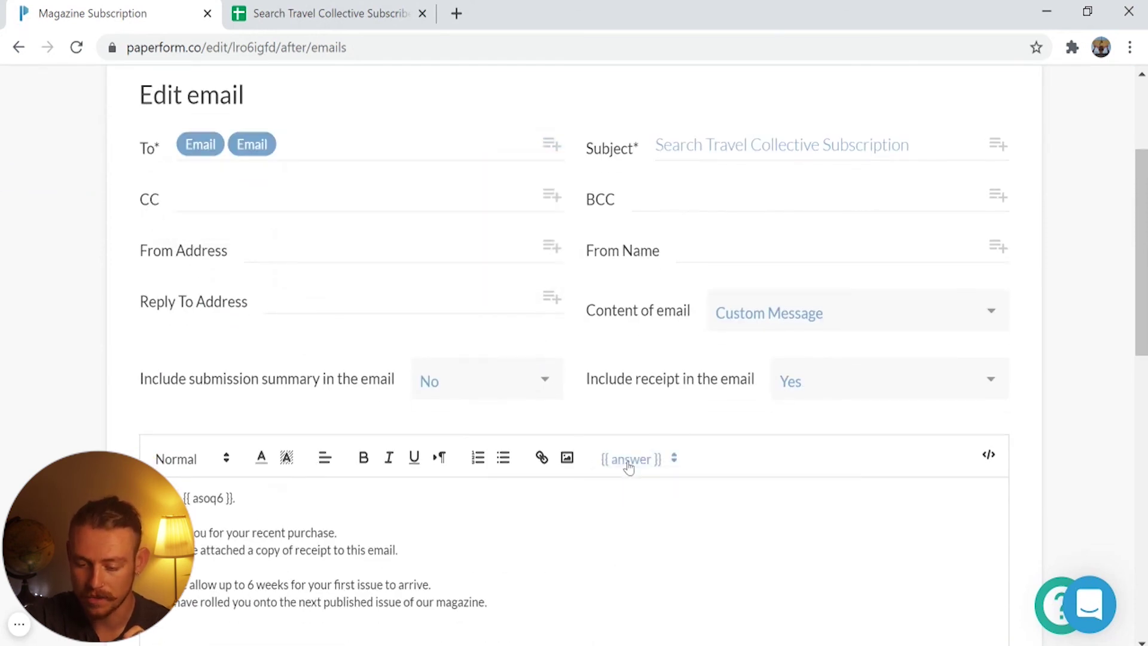
pyautogui.click(548, 150)
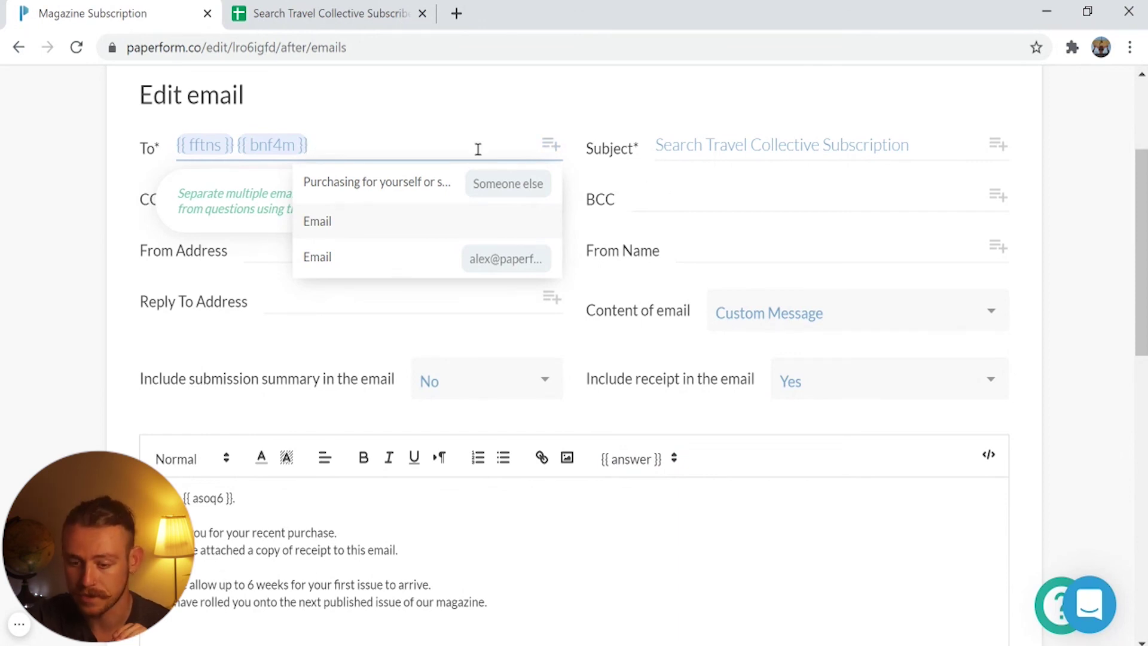
pyautogui.click(407, 138)
pyautogui.click(392, 254)
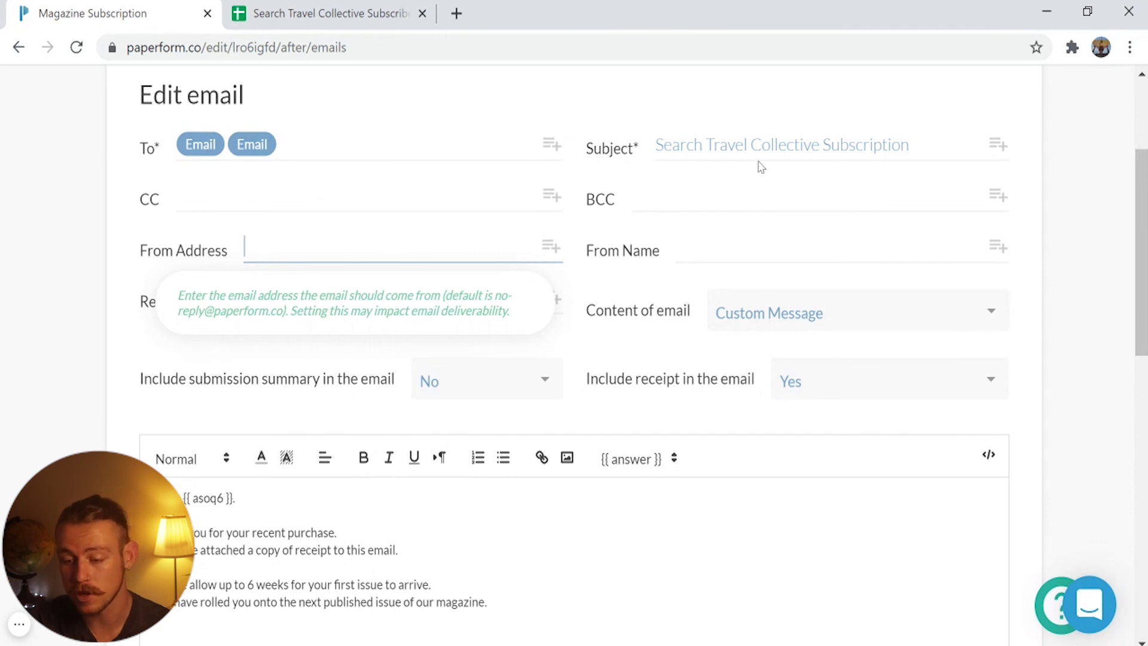
# Set the email to include the receipt and look over the answers that can be inserted into its message.
pyautogui.scroll(-2, 828, 281)
pyautogui.click(846, 286)
pyautogui.click(845, 328)
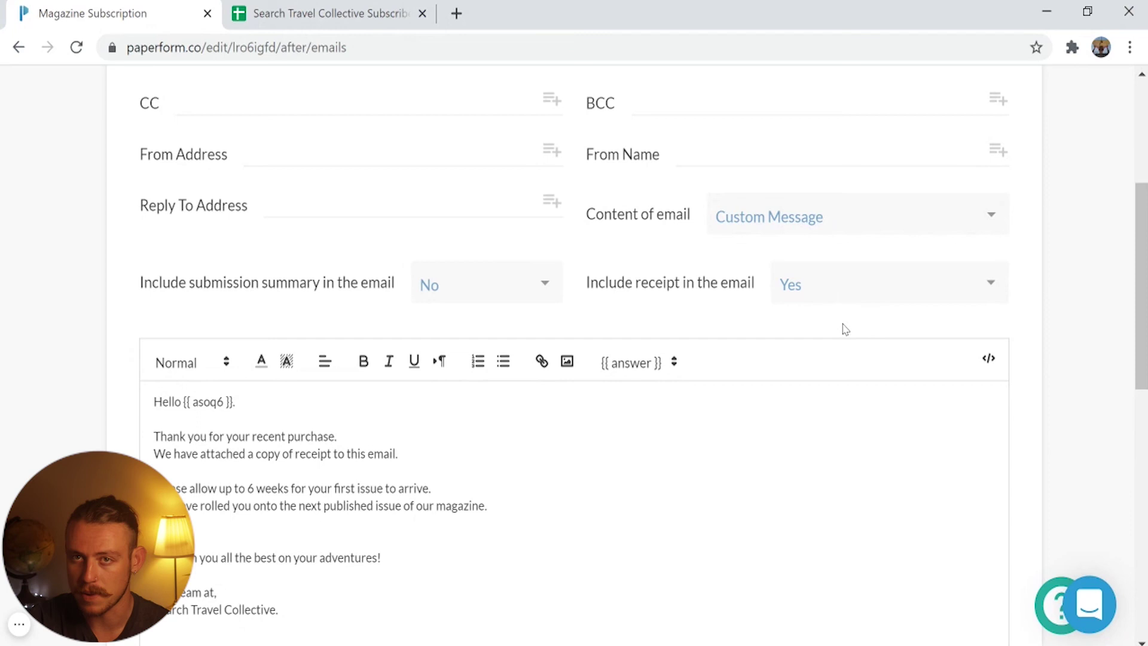
pyautogui.scroll(-2, 841, 328)
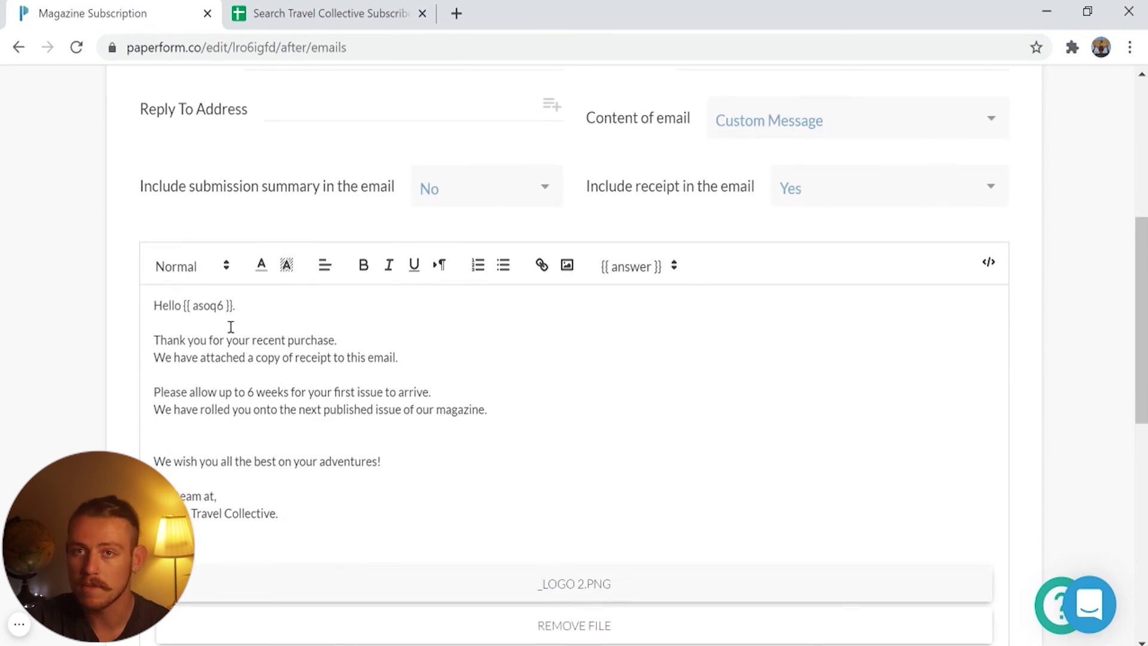
pyautogui.click(642, 274)
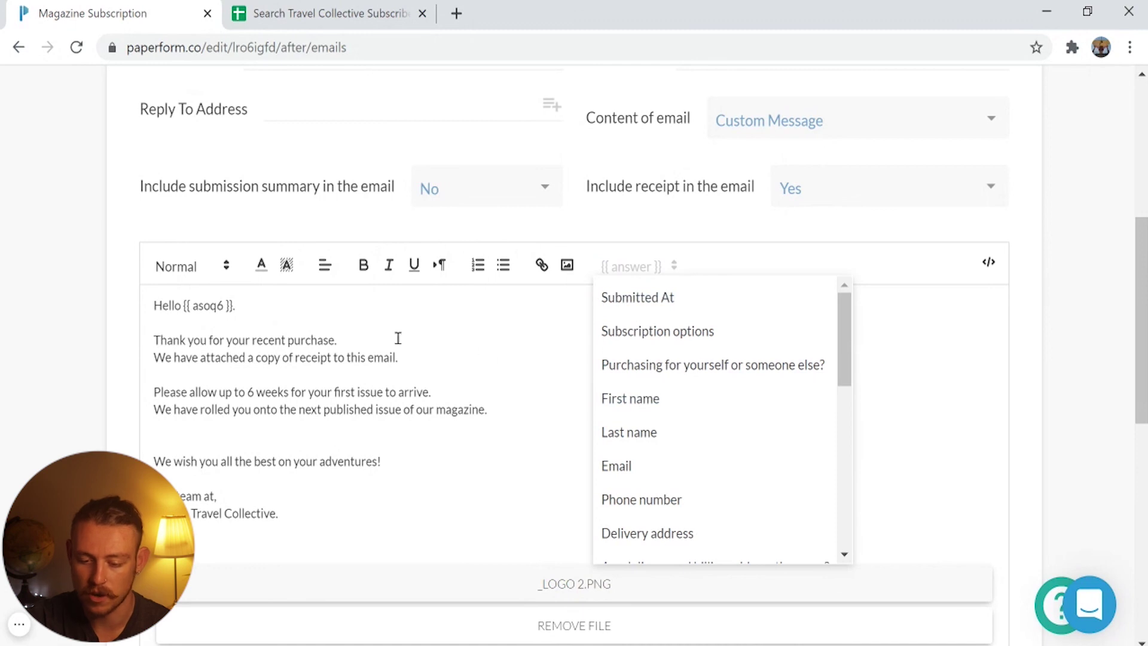
pyautogui.click(321, 319)
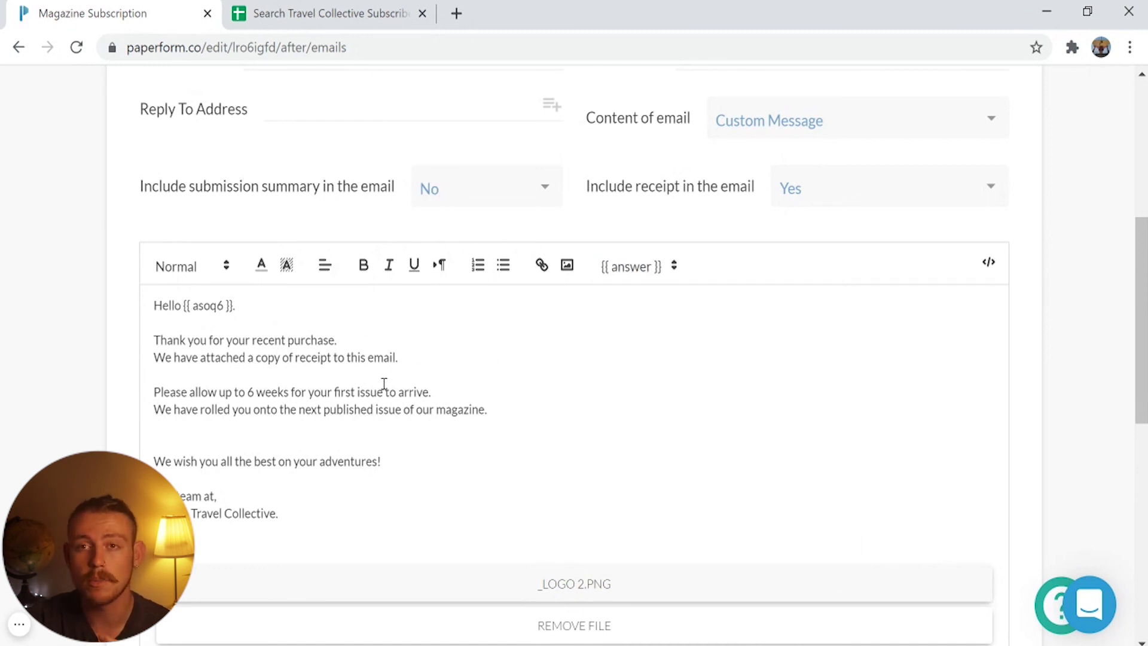
# Replace the email's attached image file with _Logo 2 from the Downloads folder.
pyautogui.scroll(-2, 384, 385)
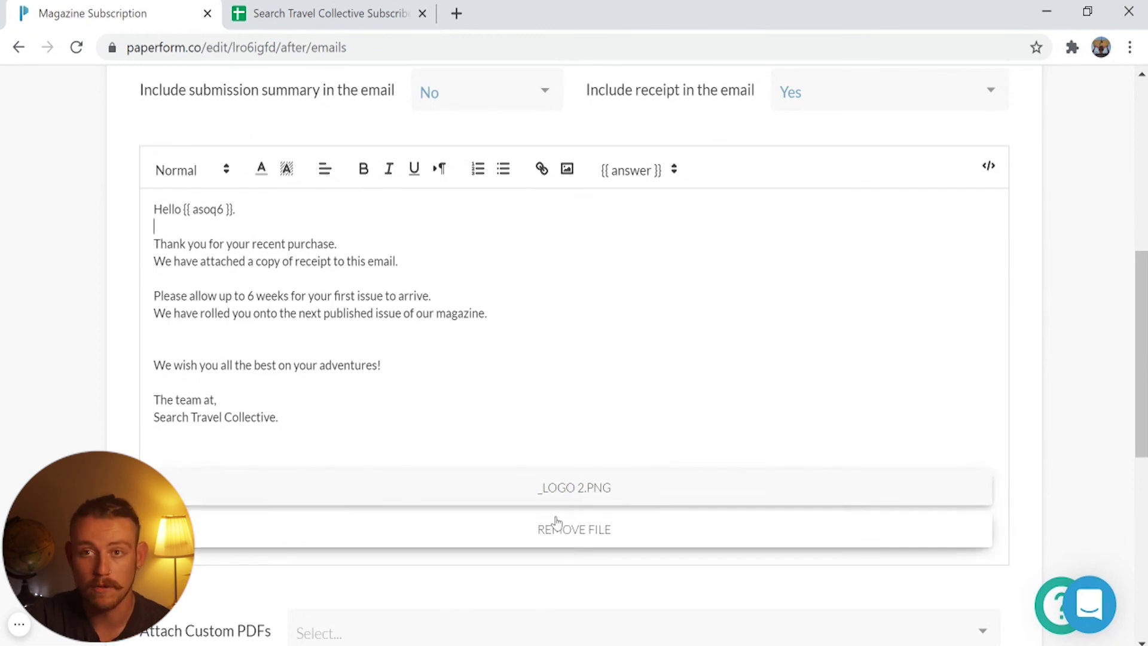
pyautogui.click(572, 489)
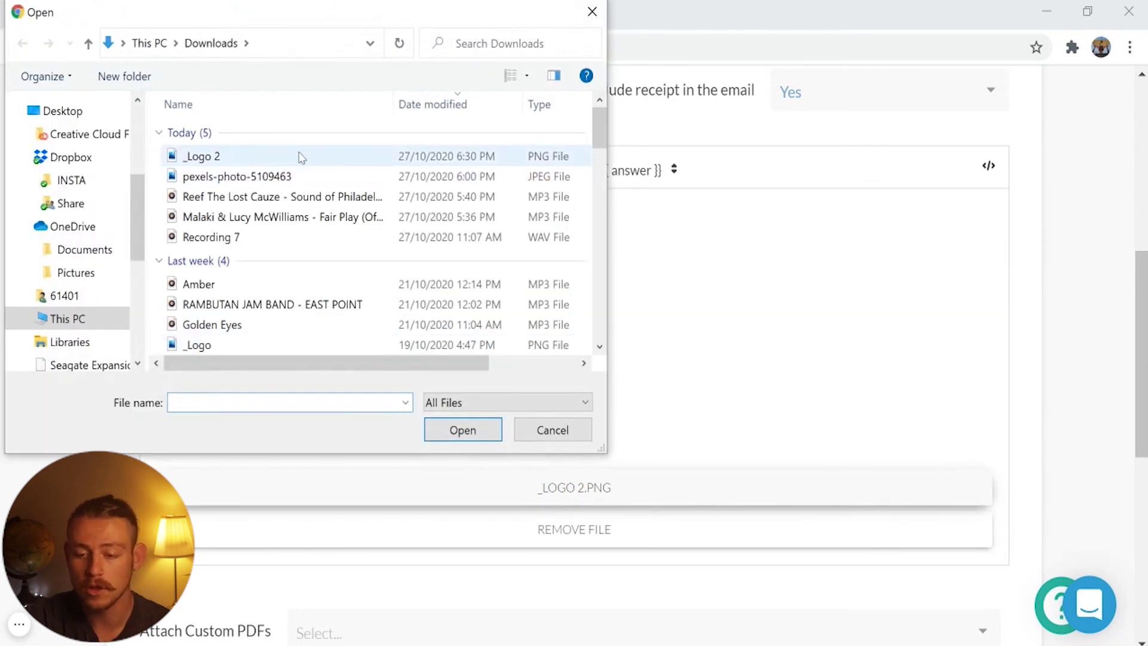
pyautogui.doubleClick(290, 156)
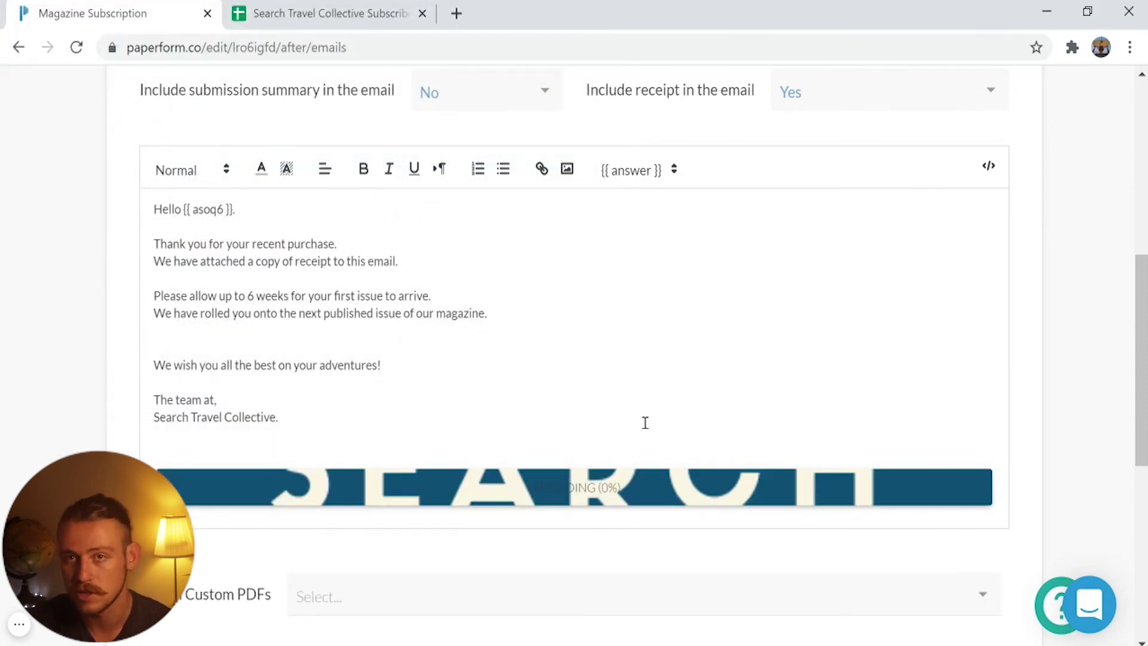
# Try email logic with the condition that the purchasing for yourself or someone else question is Yourself, and switch the logic back off.
pyautogui.scroll(-1, 645, 423)
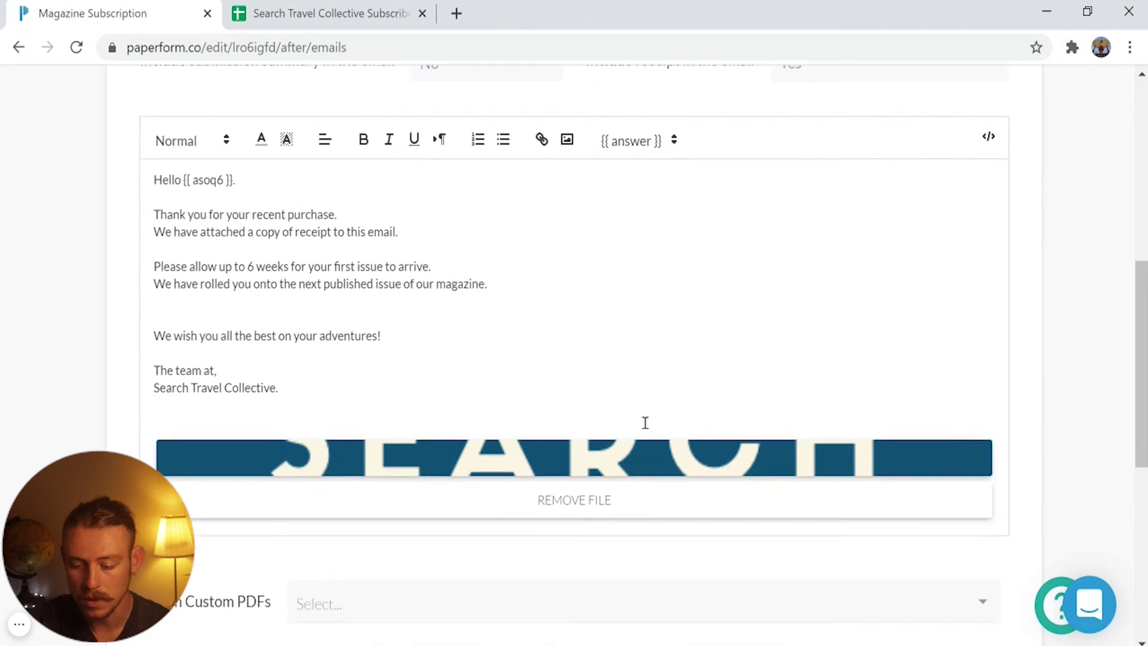
pyautogui.scroll(-4, 645, 425)
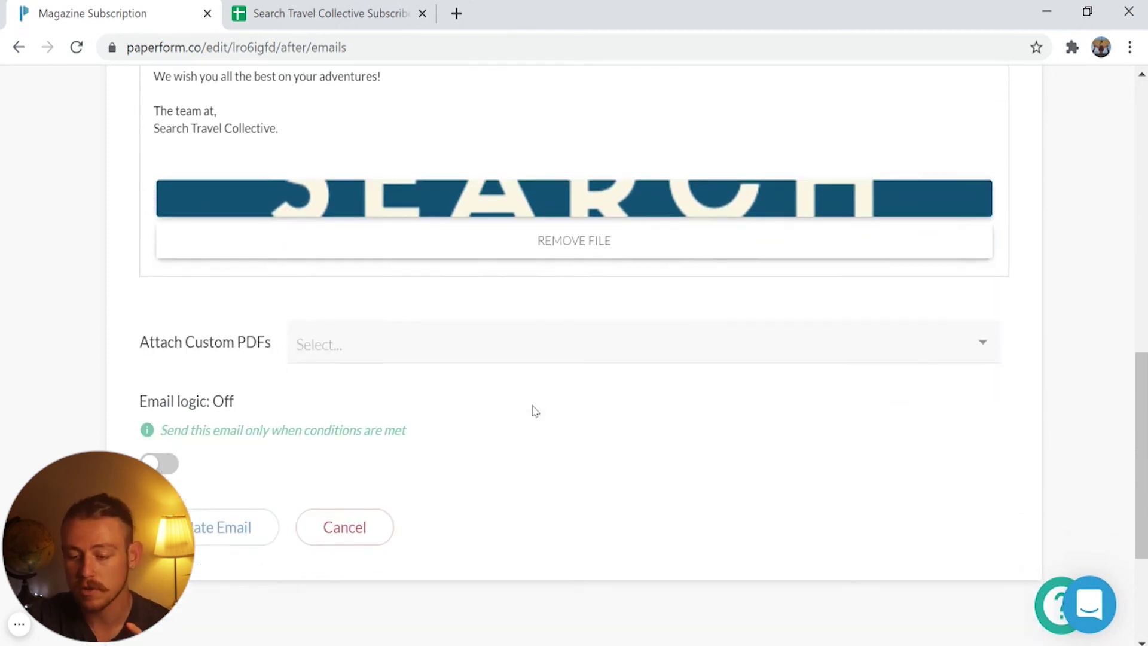
pyautogui.scroll(-2, 535, 410)
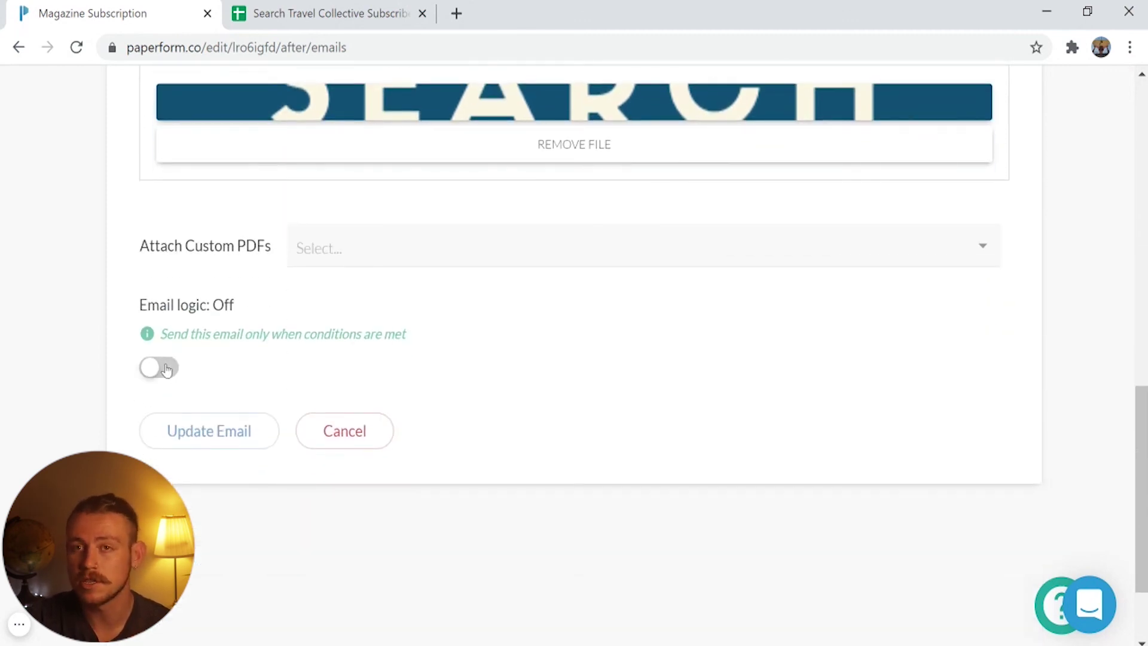
pyautogui.click(167, 370)
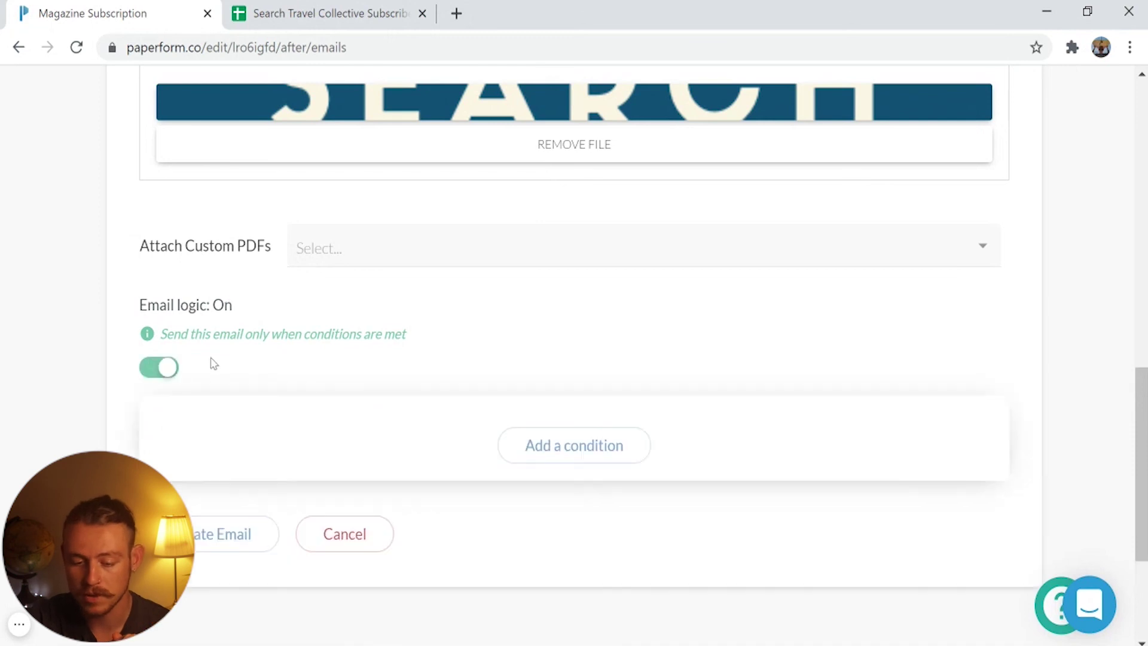
pyautogui.click(546, 469)
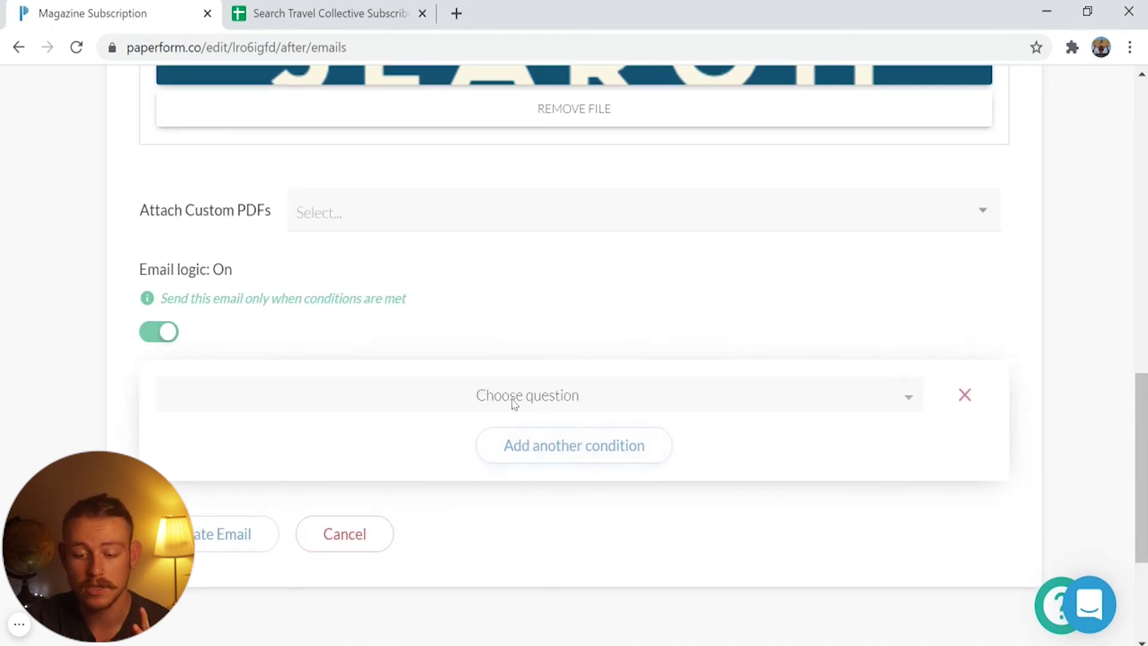
pyautogui.click(513, 396)
pyautogui.click(536, 472)
pyautogui.click(710, 403)
pyautogui.click(748, 448)
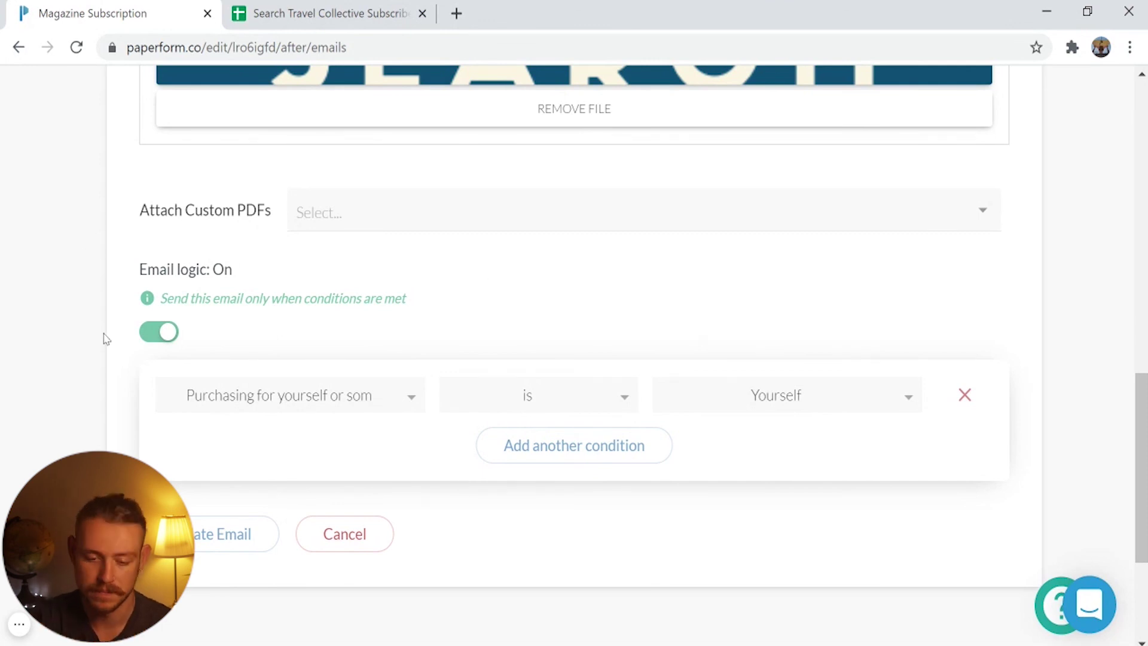
pyautogui.click(159, 332)
# Update the email and open the form's Details configuration at the cover image and custom URL settings.
pyautogui.click(250, 400)
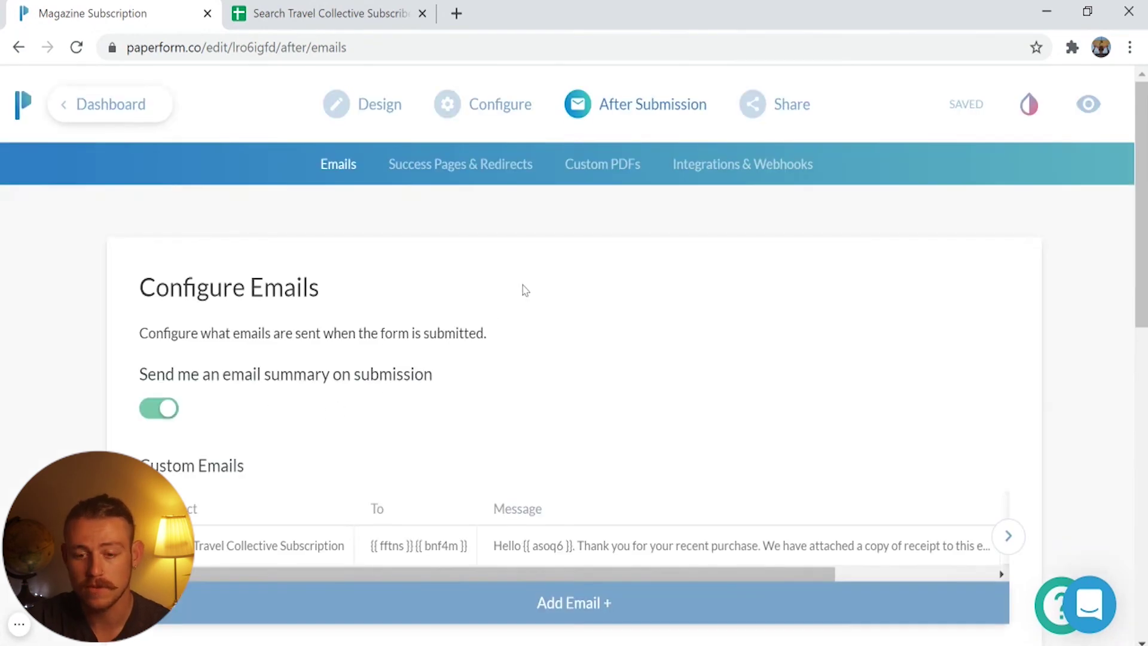
pyautogui.click(413, 162)
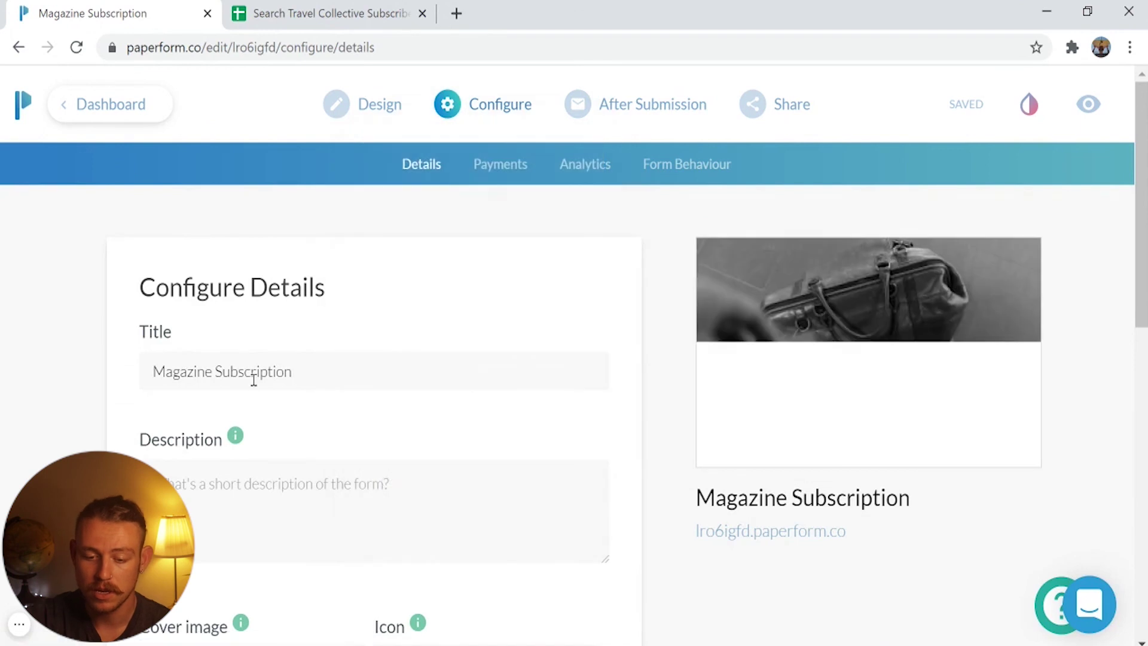
pyautogui.scroll(-6, 263, 391)
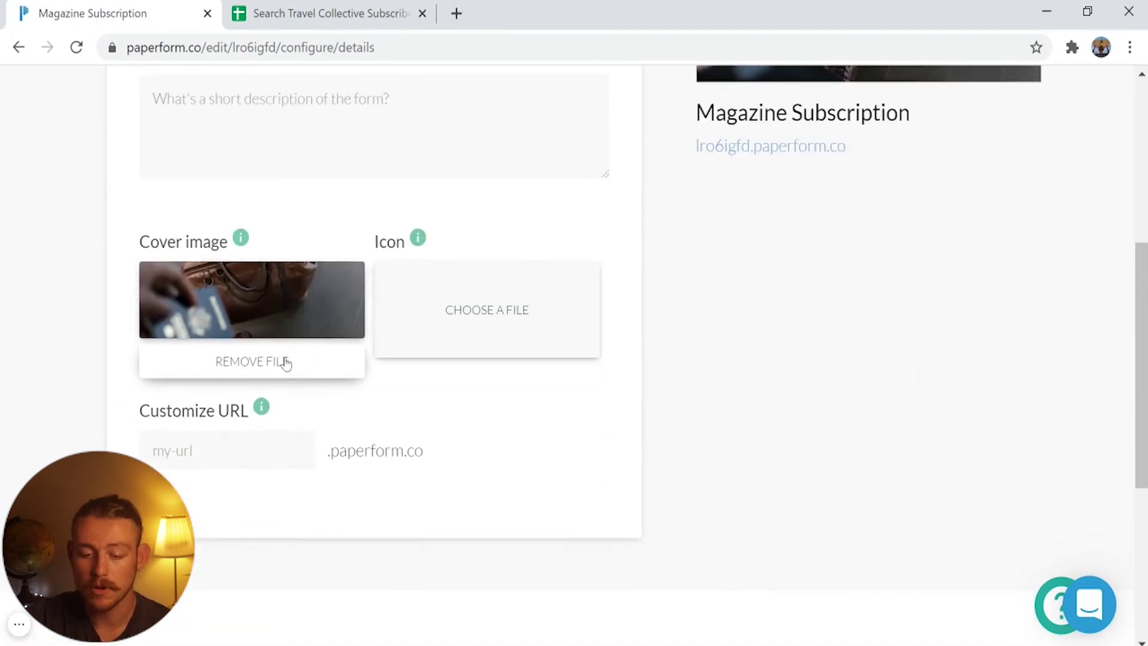